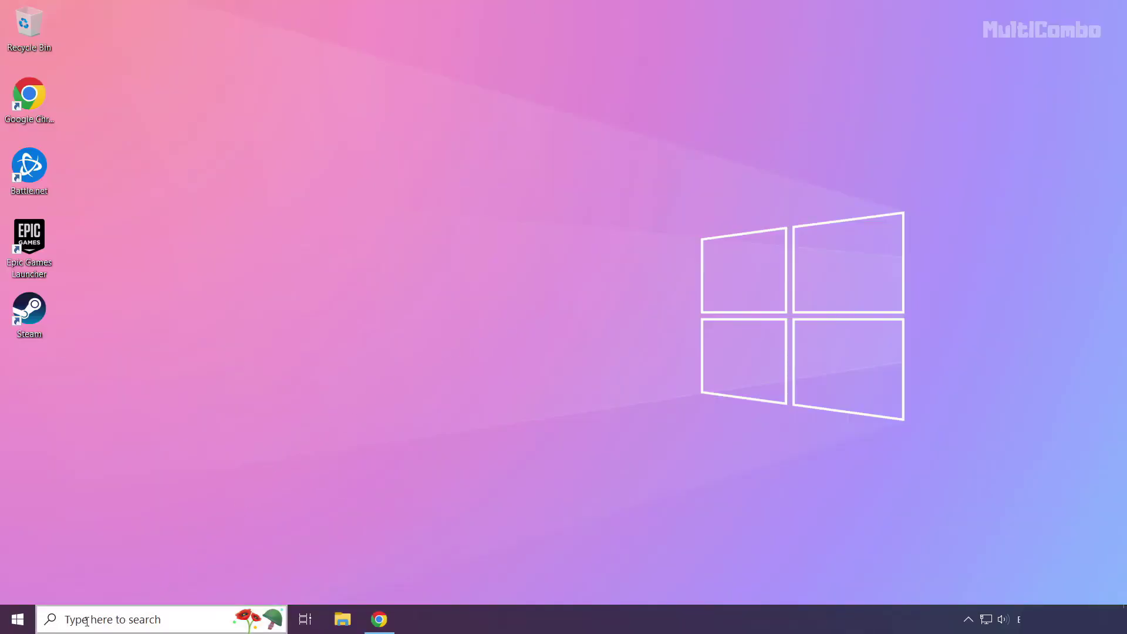
Step: Search Windows for 'device manager' so it appears as the best match
{"action": "left_click", "coordinate": [143, 619]}
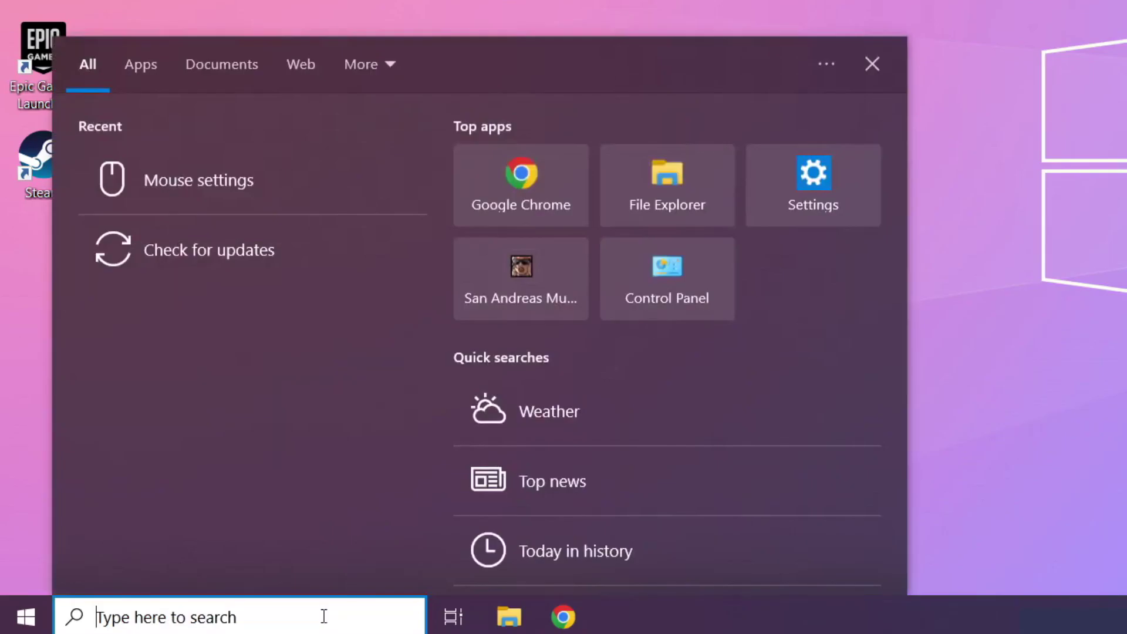
{"action": "type", "text": "devic"}
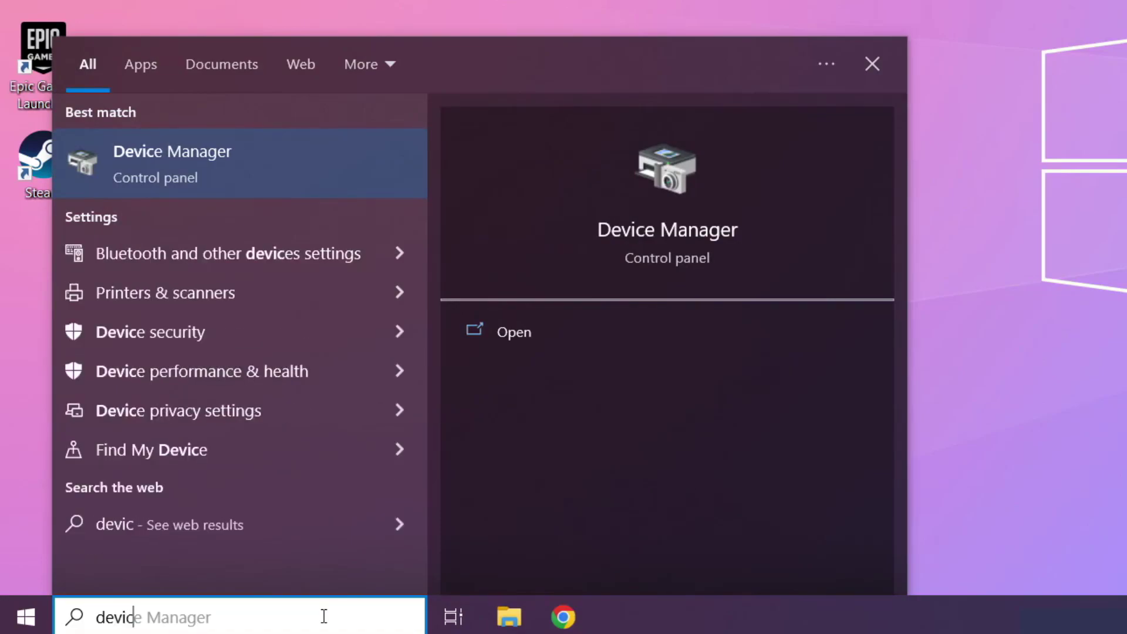
{"action": "type", "text": "e mana"}
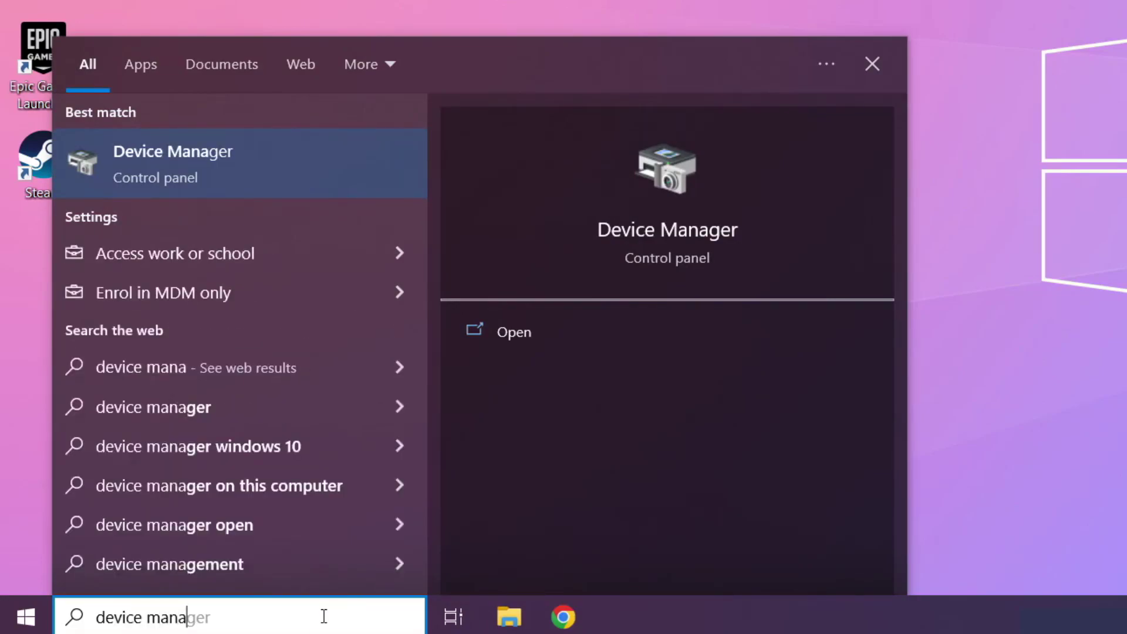
{"action": "type", "text": "ger"}
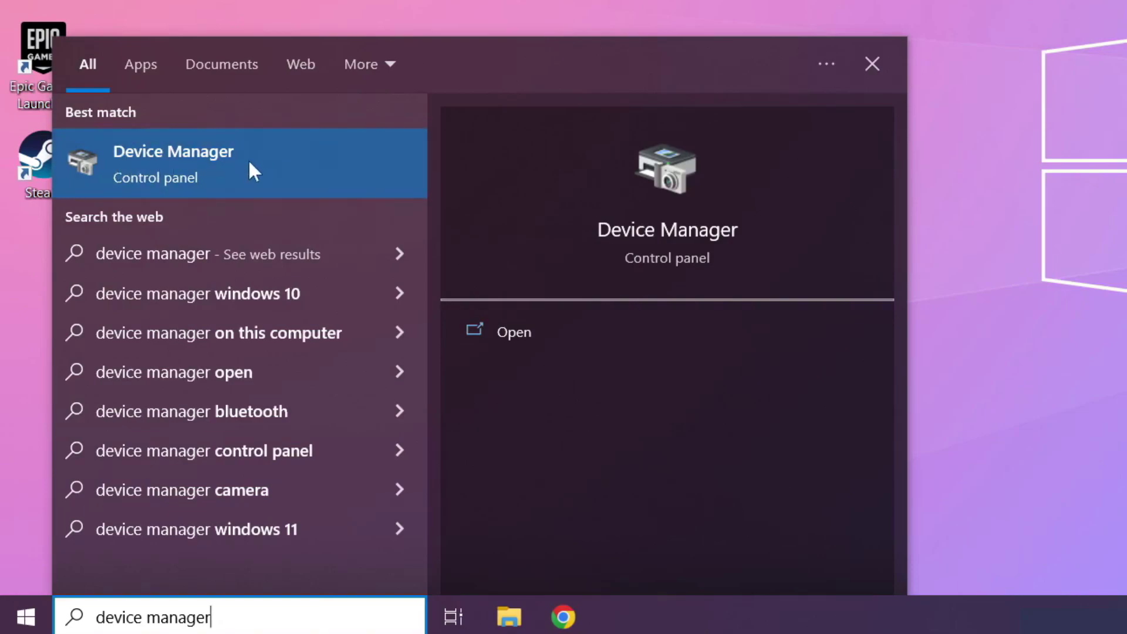
Step: Open Device Manager, expand Display adapters and select the NVIDIA GeForce GTX 1050 Ti
{"action": "left_click", "coordinate": [192, 169]}
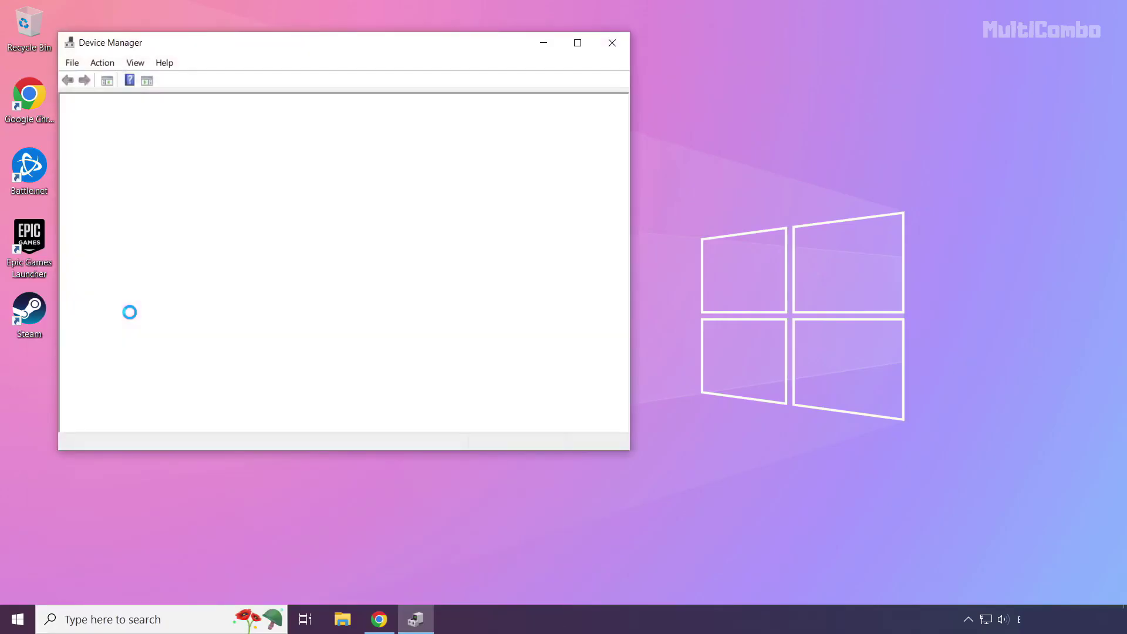
{"action": "left_click_drag", "start_coordinate": [260, 43], "coordinate": [476, 104]}
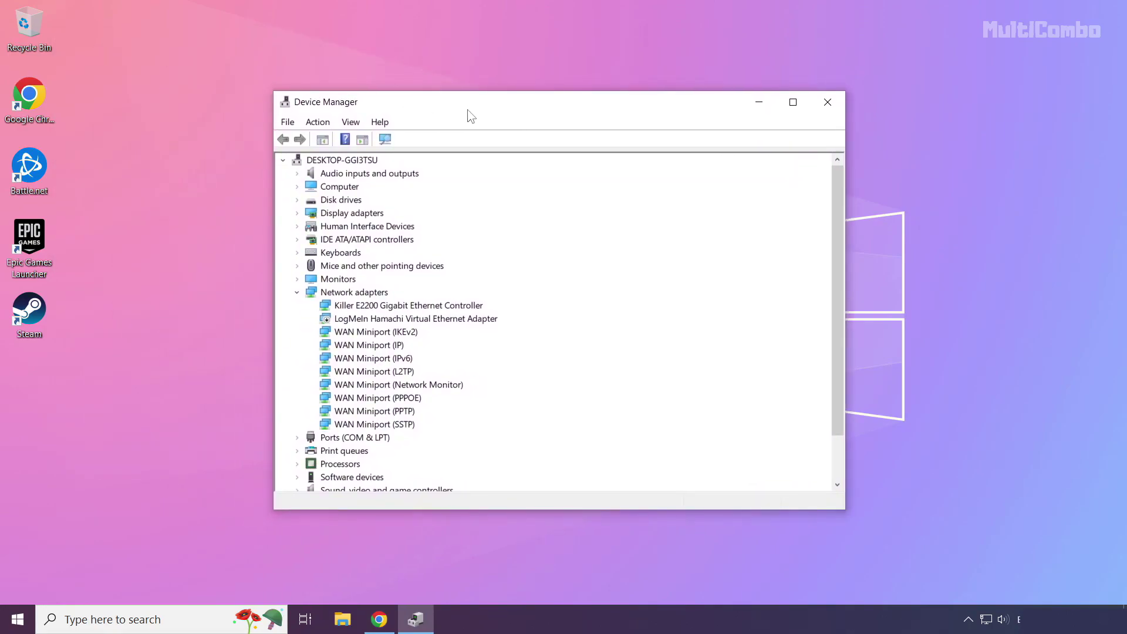
{"action": "left_click", "coordinate": [327, 215]}
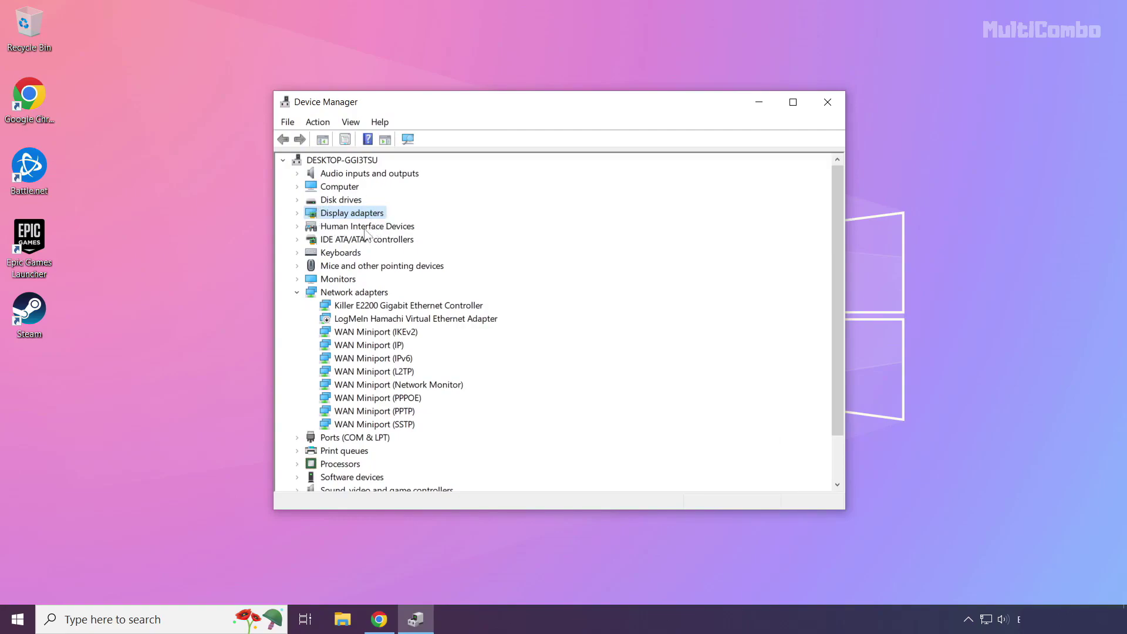
{"action": "left_click", "coordinate": [298, 214]}
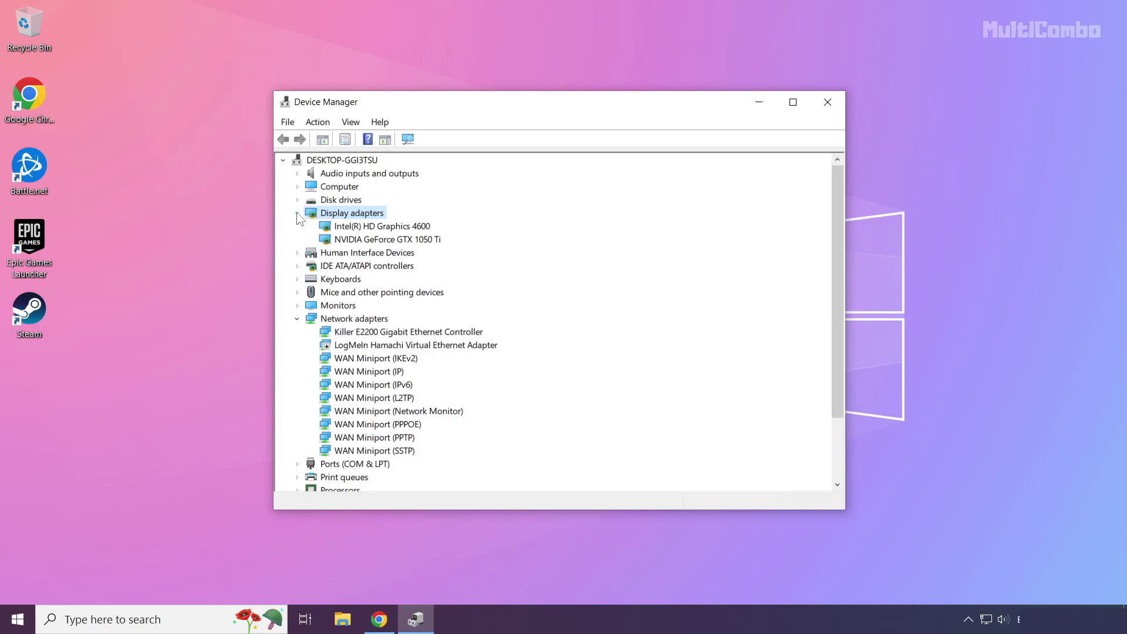
{"action": "left_click", "coordinate": [363, 241]}
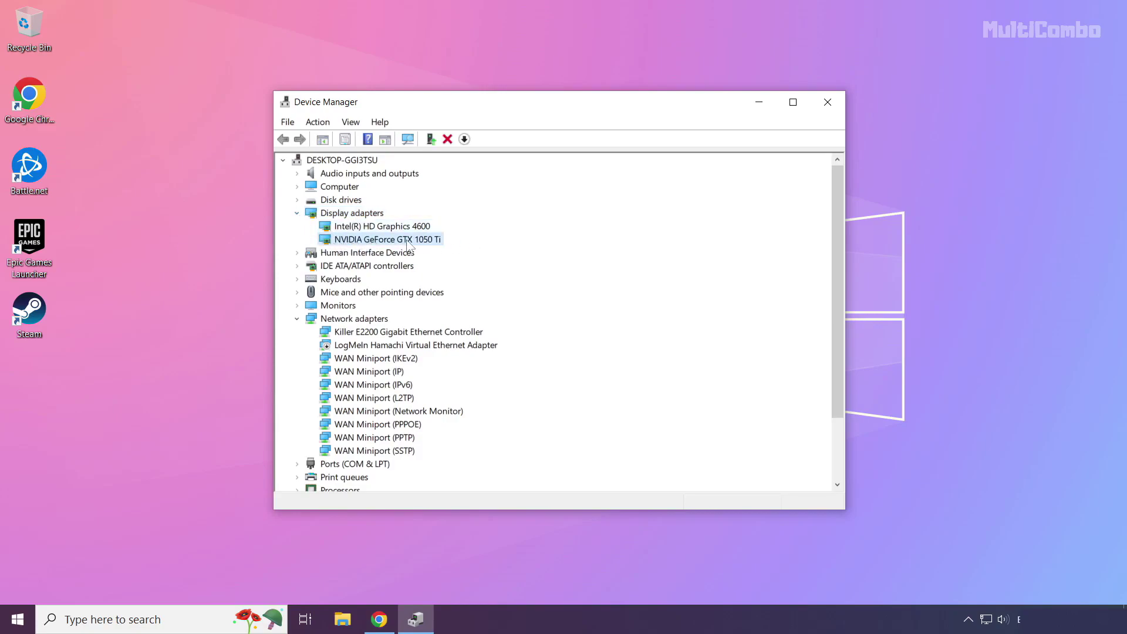
Step: Search automatically for an NVIDIA GeForce GTX 1050 Ti driver; the best one is already installed
{"action": "right_click", "coordinate": [366, 243]}
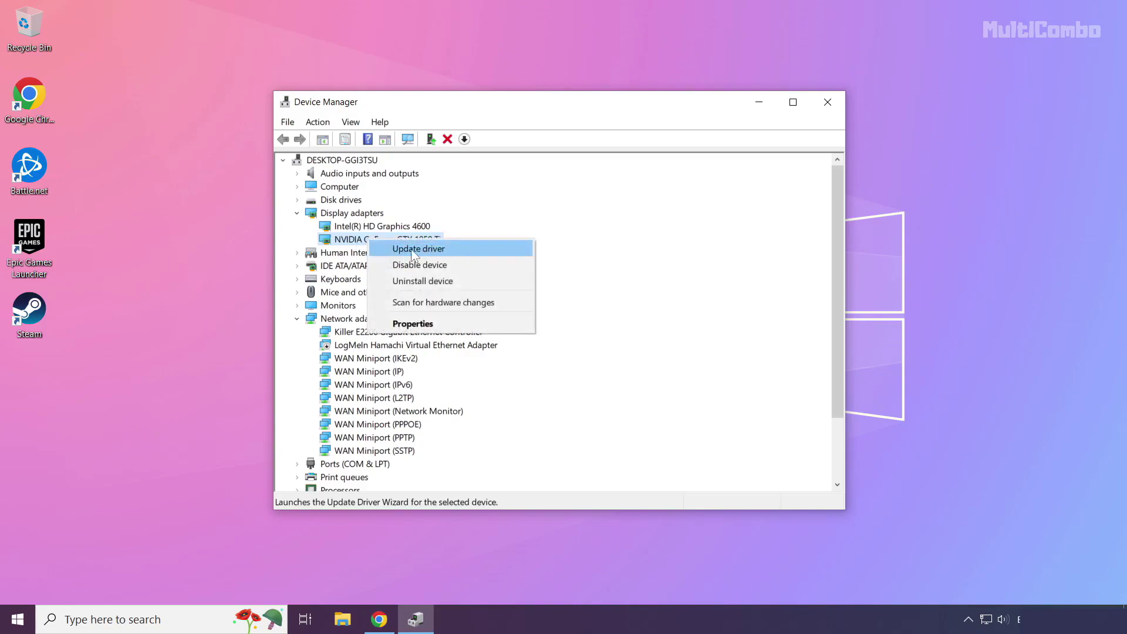
{"action": "left_click", "coordinate": [438, 255]}
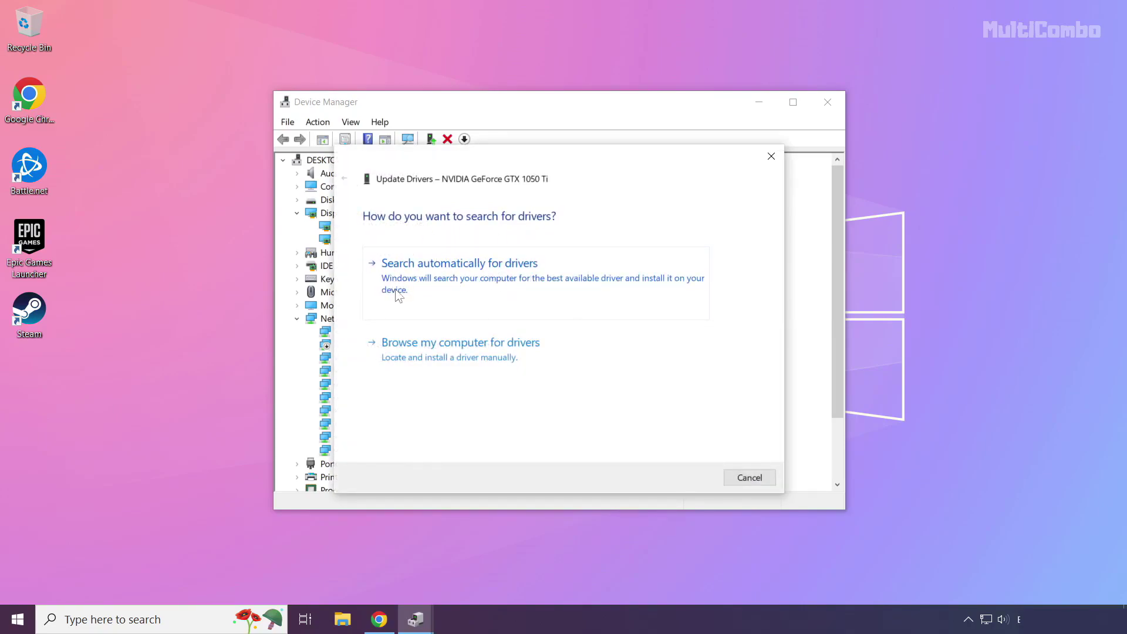
{"action": "left_click", "coordinate": [507, 299]}
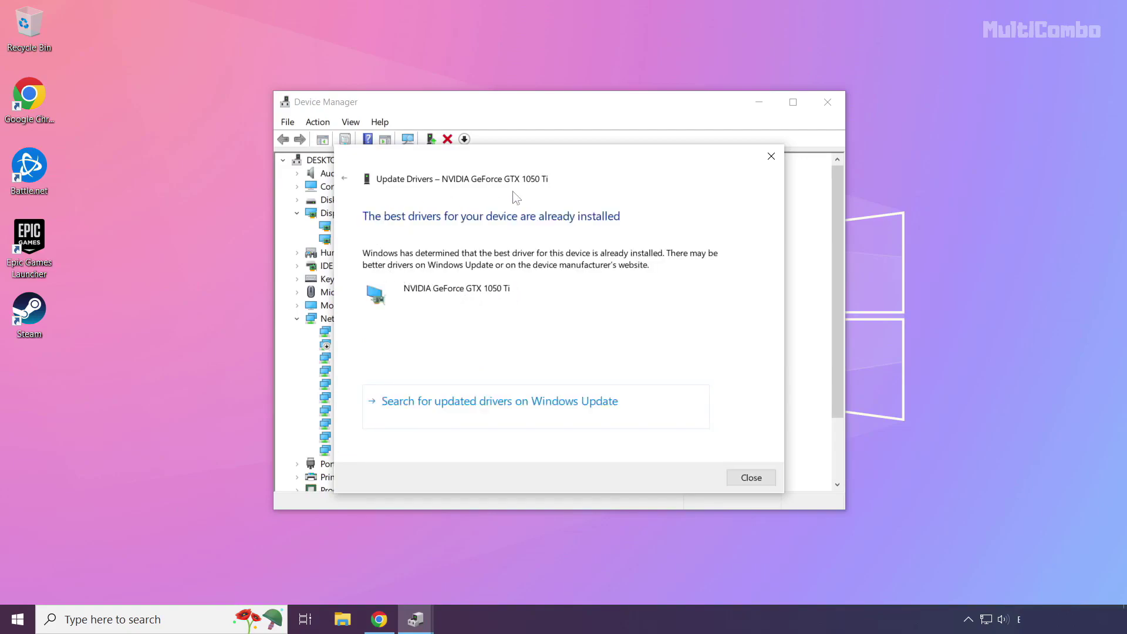
{"action": "left_click", "coordinate": [751, 478]}
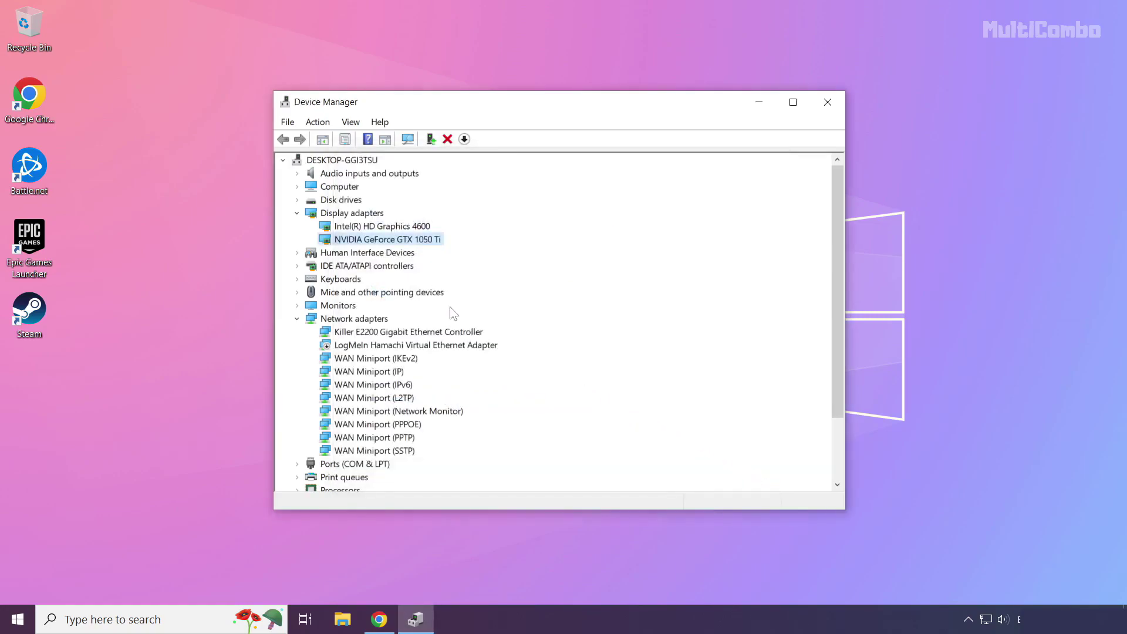
Step: Confirm by automatic search that Intel HD Graphics 4600 has the best driver, then close Device Manager
{"action": "left_click", "coordinate": [353, 228]}
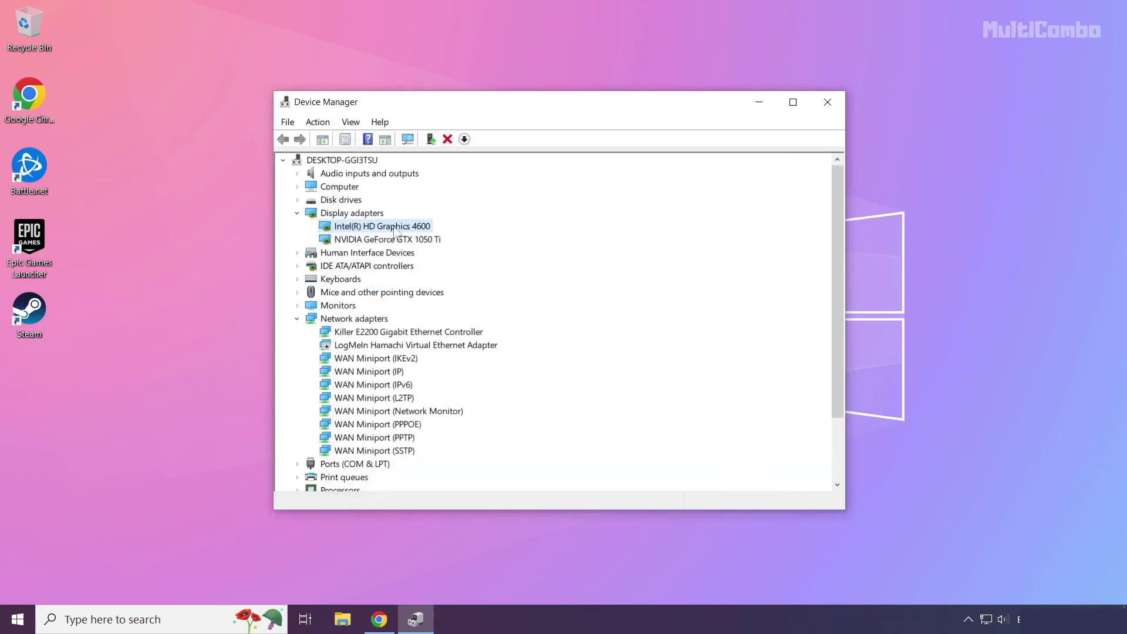
{"action": "right_click", "coordinate": [379, 226]}
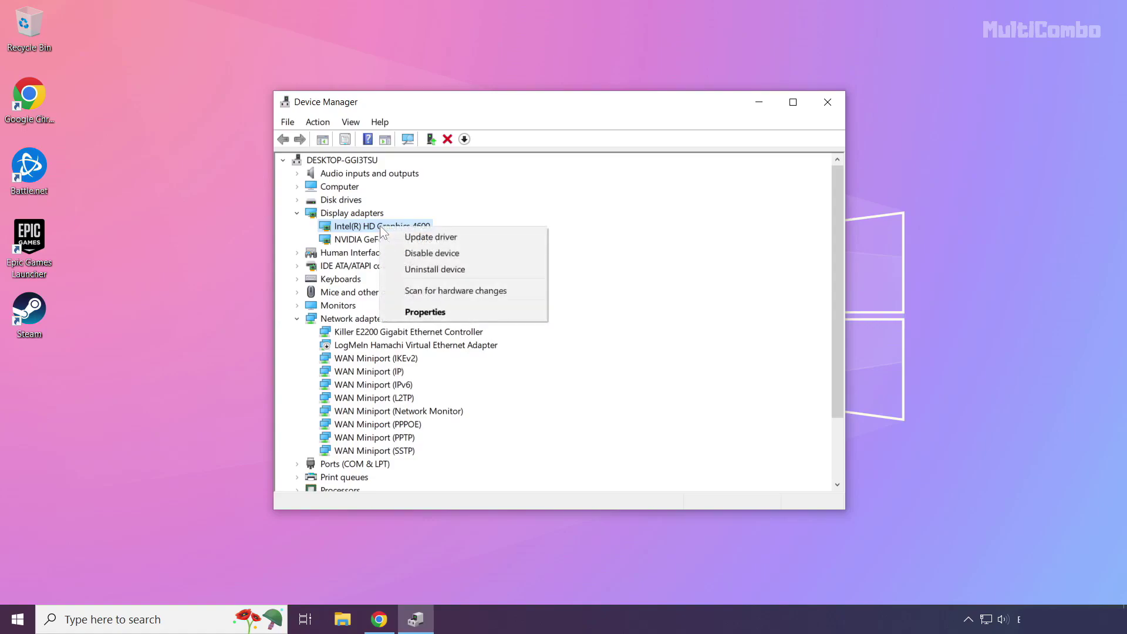
{"action": "left_click", "coordinate": [472, 239]}
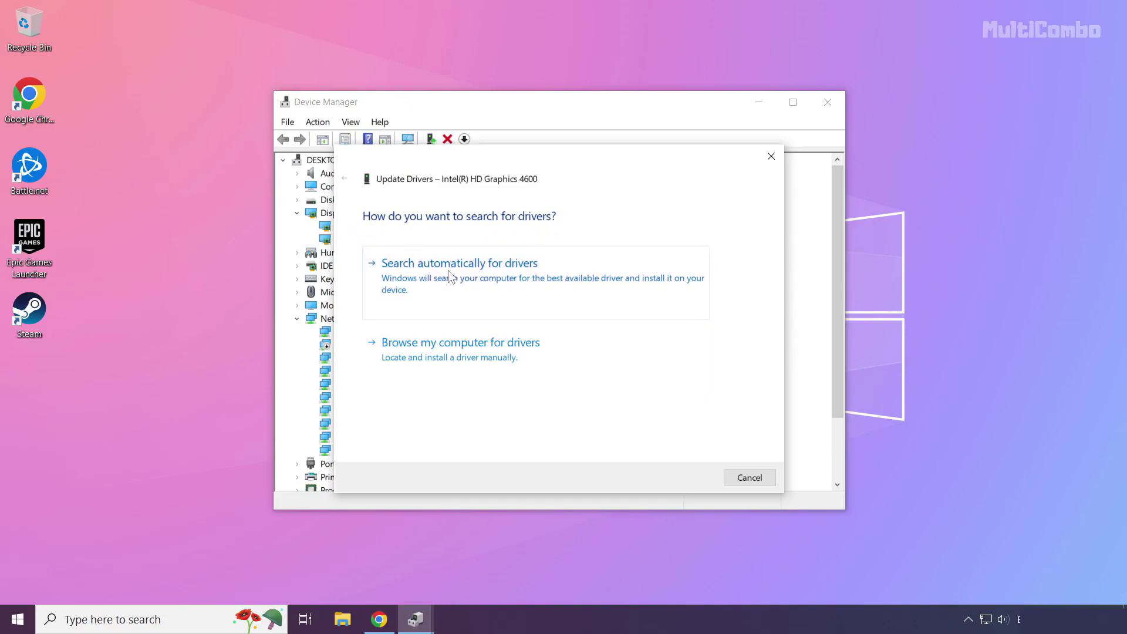
{"action": "left_click", "coordinate": [464, 299]}
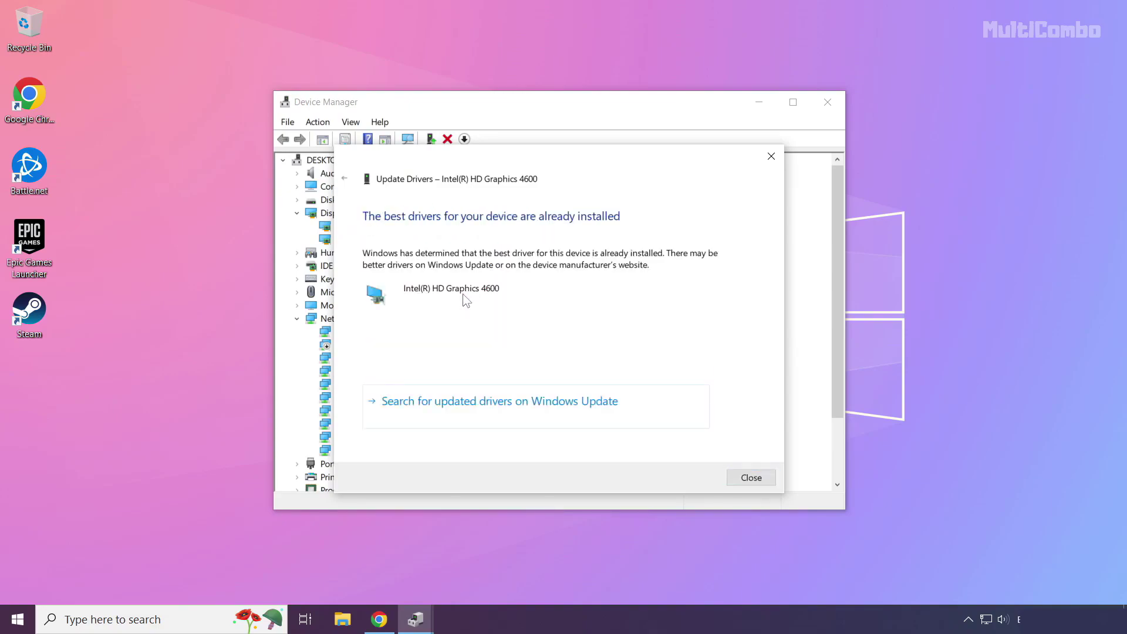
{"action": "left_click", "coordinate": [752, 477]}
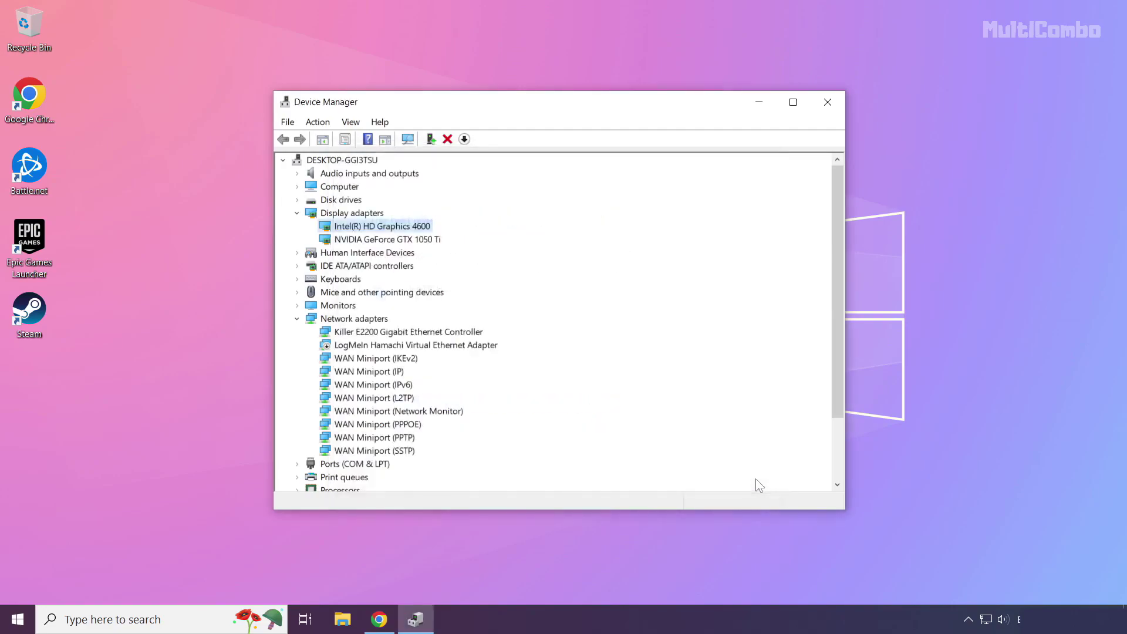
{"action": "left_click", "coordinate": [825, 104]}
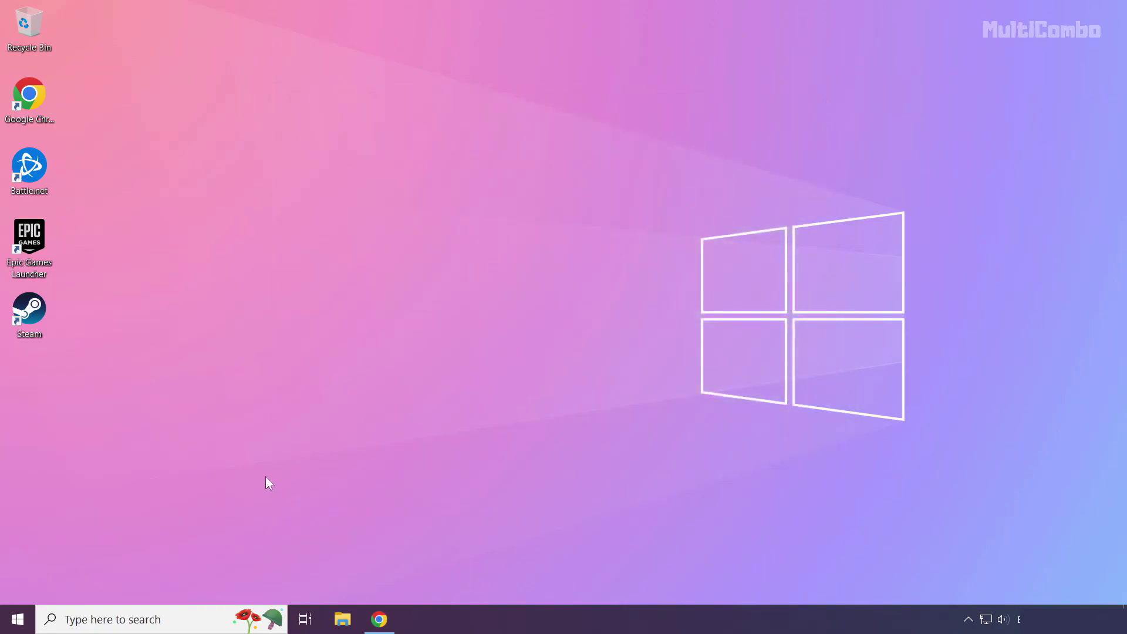
Step: Search Windows for 'update' and open the Check for updates settings page
{"action": "left_click", "coordinate": [139, 621]}
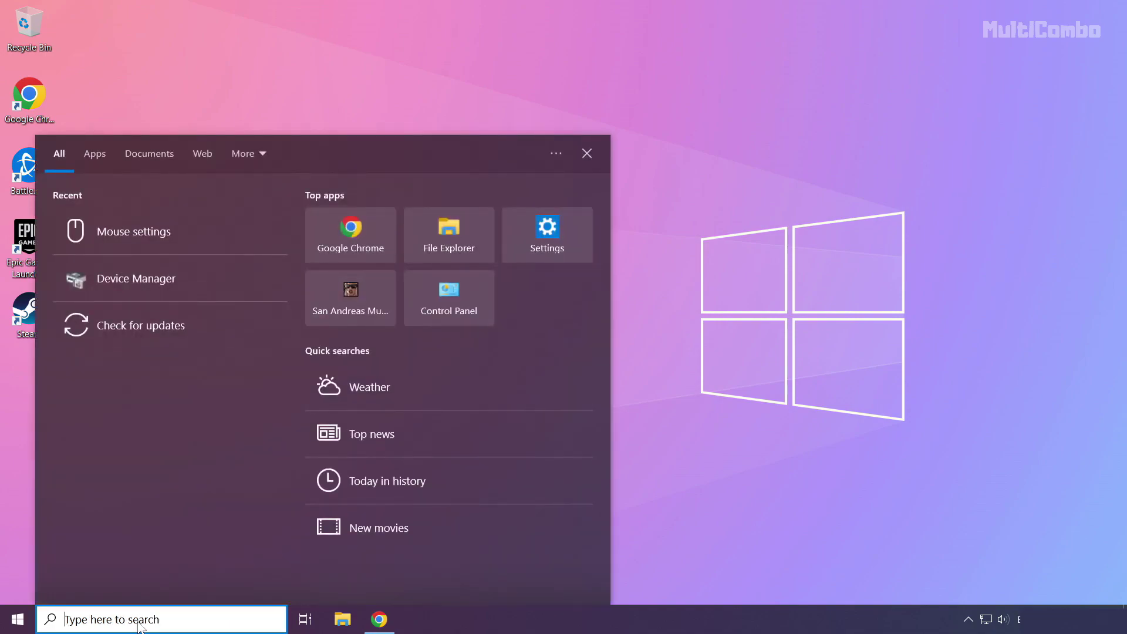
{"action": "type", "text": "update"}
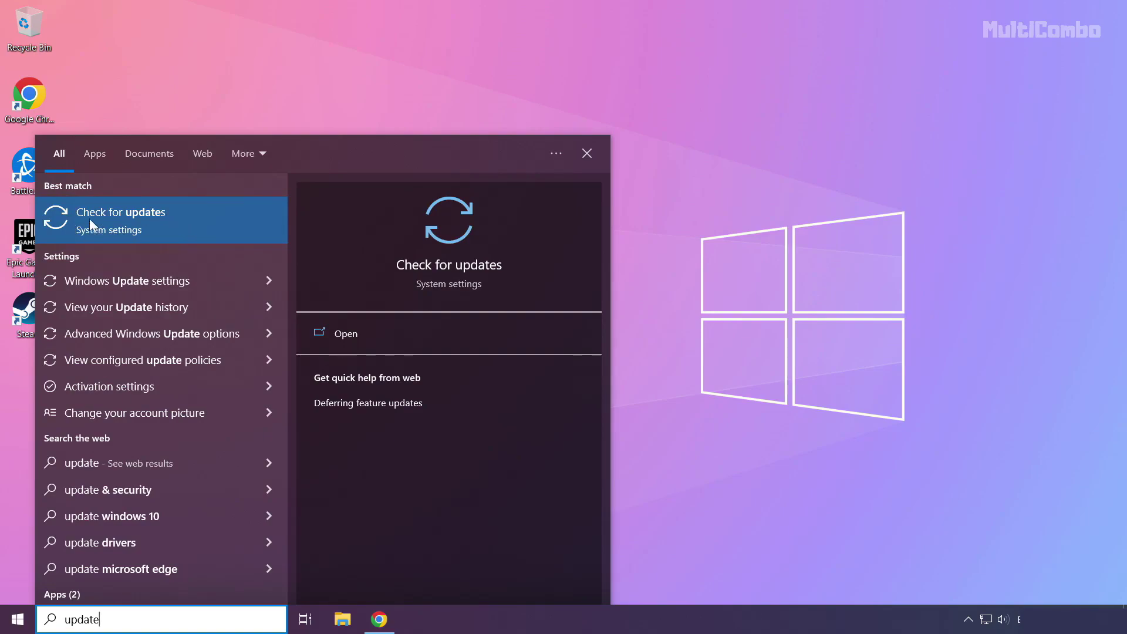
{"action": "left_click", "coordinate": [154, 219]}
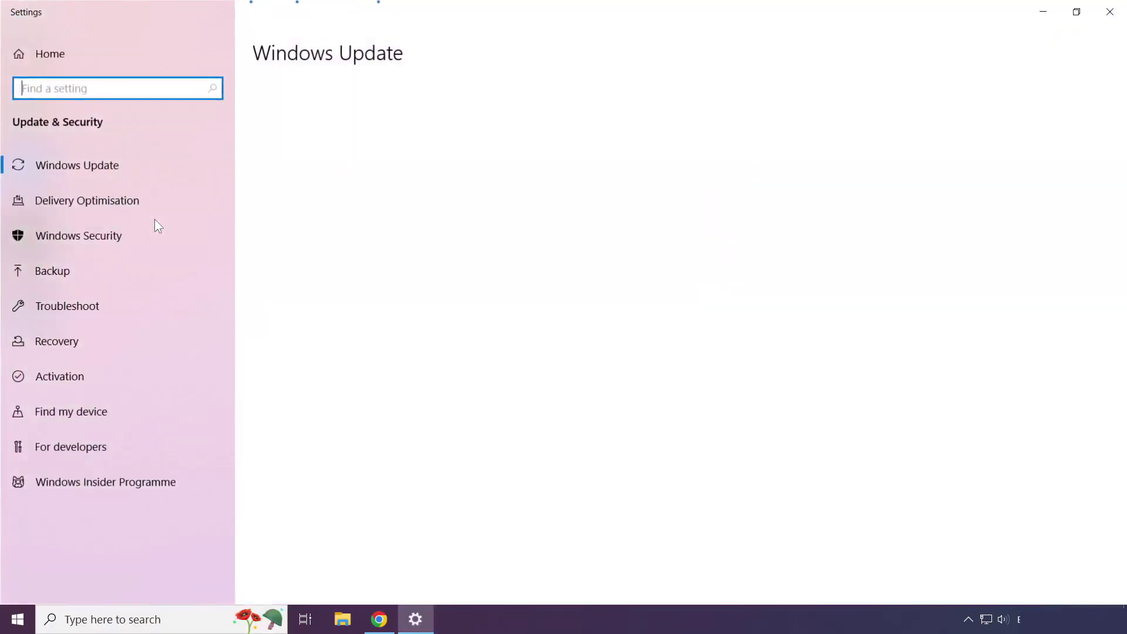
{"action": "mouse_move", "coordinate": [542, 352]}
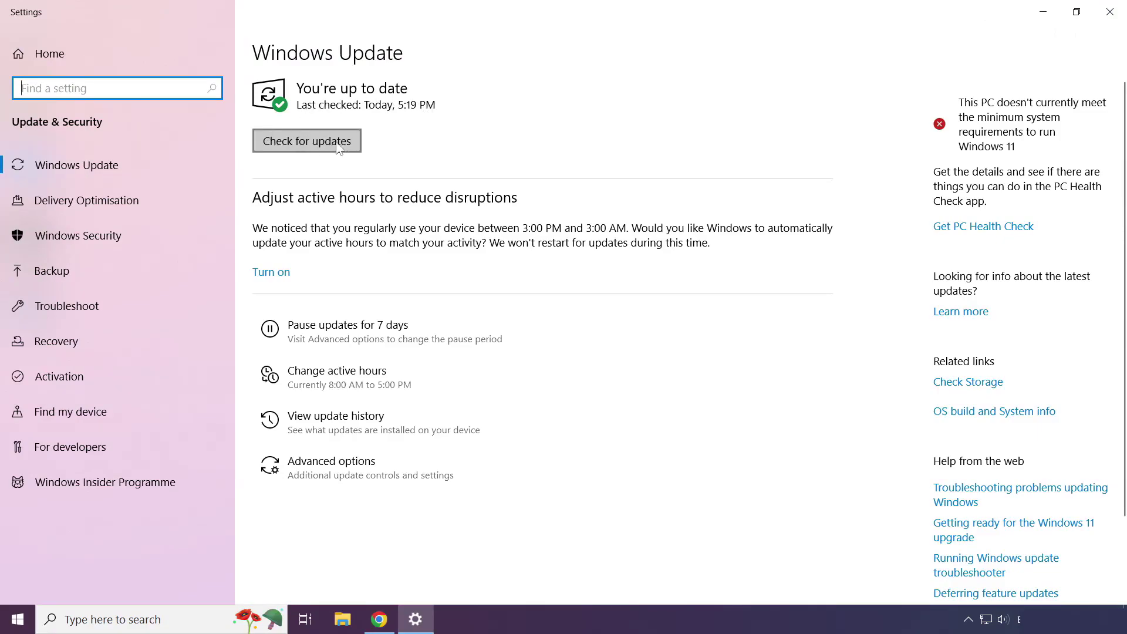
Step: Run a fresh update check showing 'You're up to date', then close Settings
{"action": "left_click", "coordinate": [309, 141]}
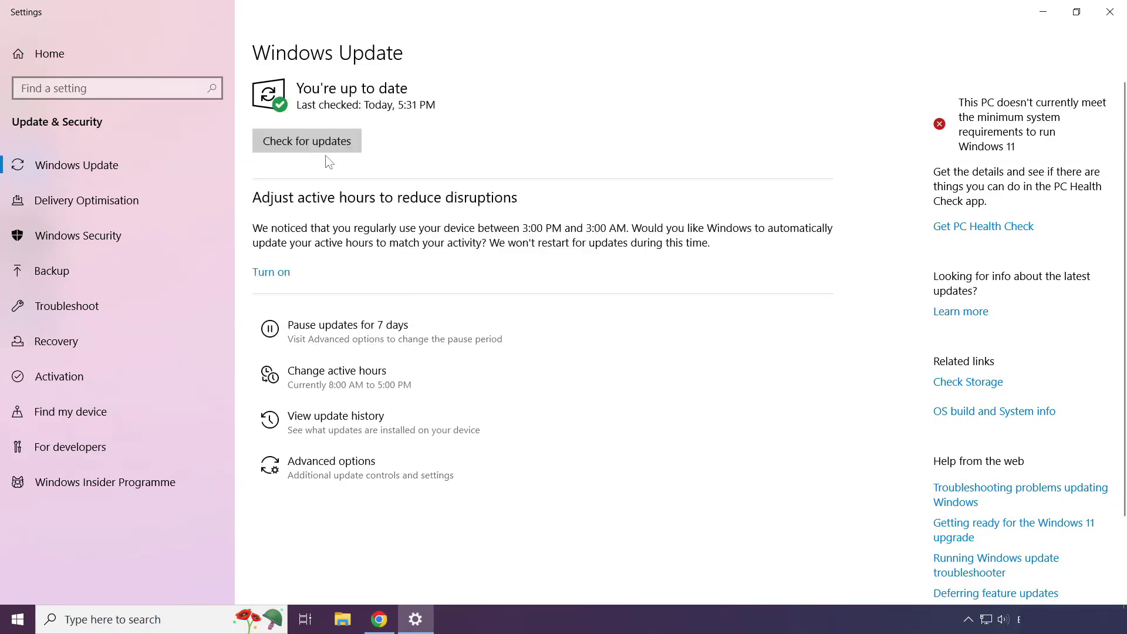
{"action": "left_click", "coordinate": [1110, 14]}
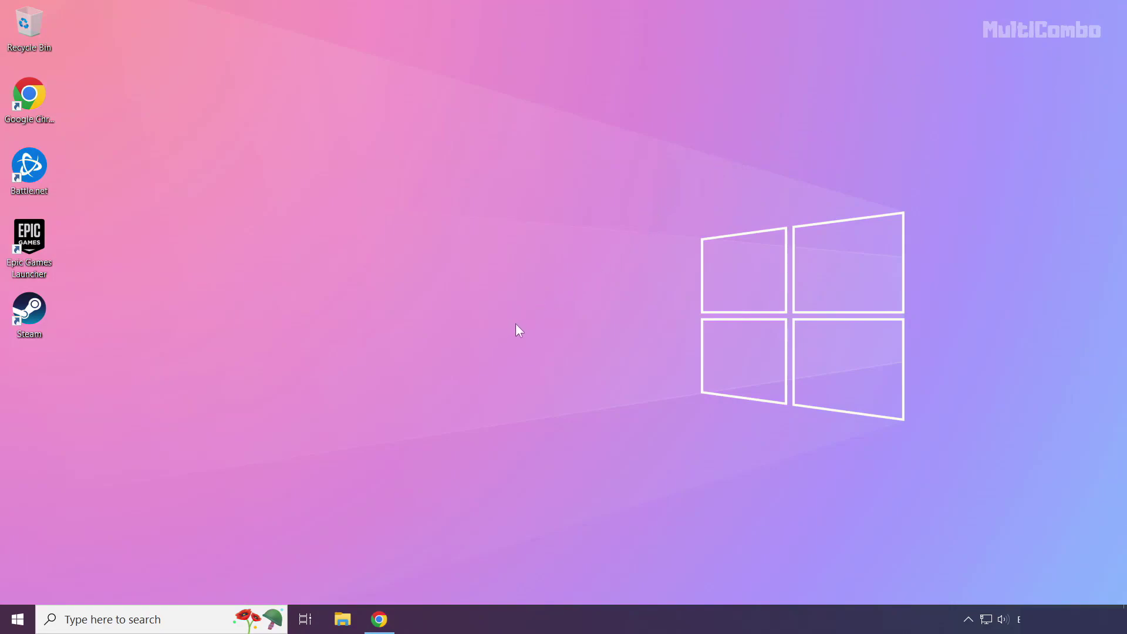
Step: Download dxwebsetup.exe, the DirectX End-User Runtime Web Installer, in Chrome and run it
{"action": "left_click", "coordinate": [379, 620]}
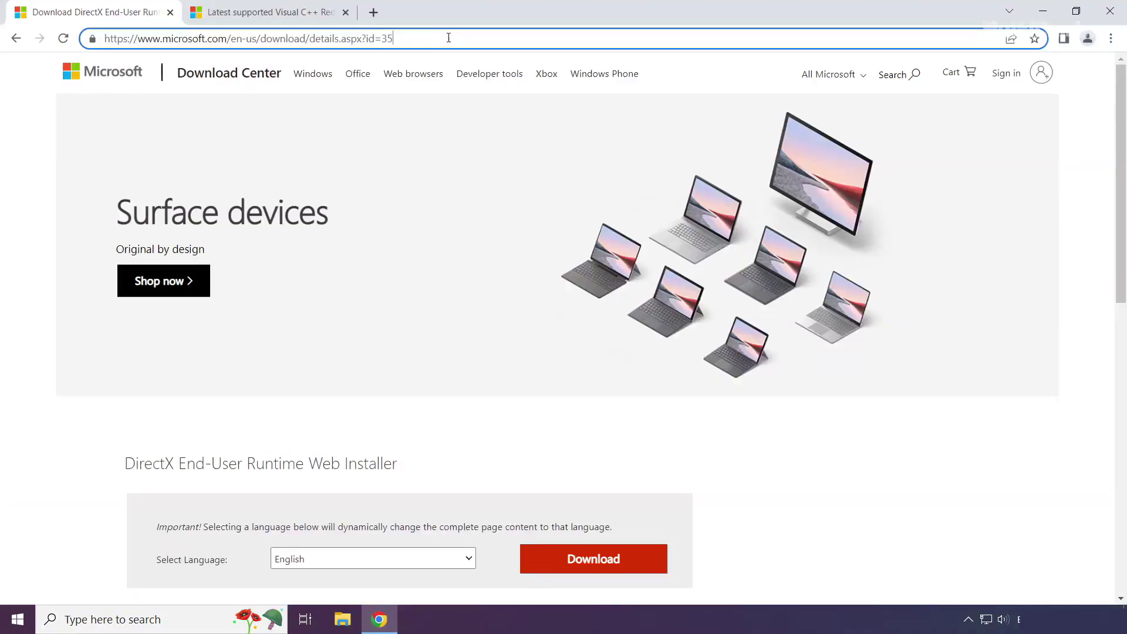
{"action": "left_click_drag", "start_coordinate": [449, 37], "coordinate": [475, 36]}
{"action": "left_click", "coordinate": [469, 431]}
{"action": "scroll", "coordinate": [451, 429], "scroll_direction": "down", "scroll_amount": 2}
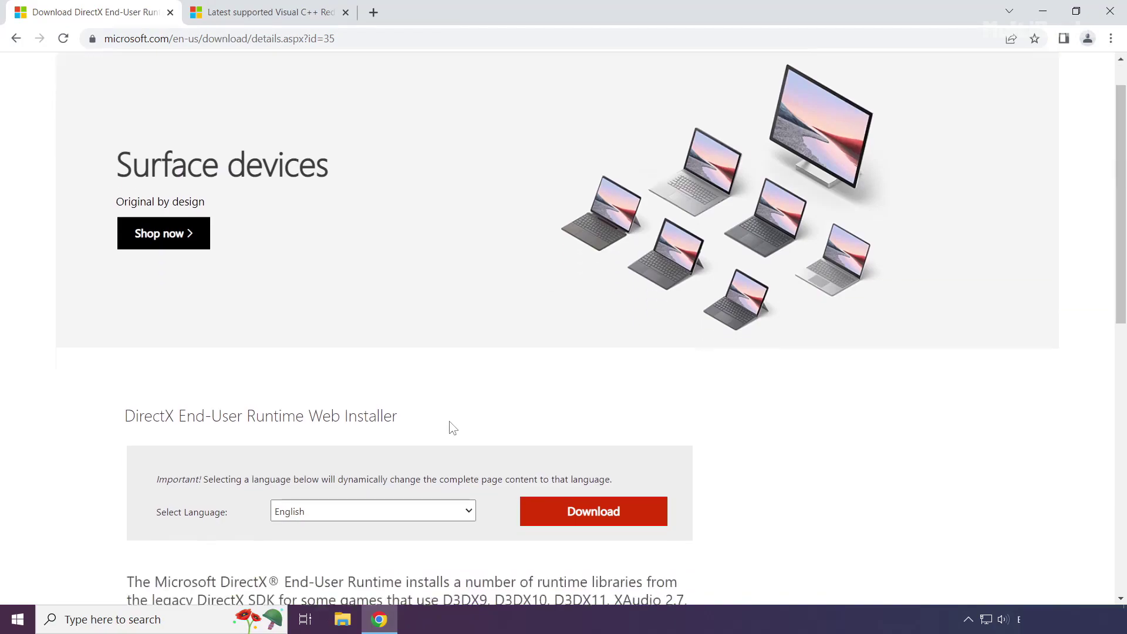
{"action": "scroll", "coordinate": [450, 428], "scroll_direction": "down", "scroll_amount": 2}
{"action": "left_click_drag", "start_coordinate": [408, 319], "coordinate": [103, 314]}
{"action": "left_click", "coordinate": [110, 316]}
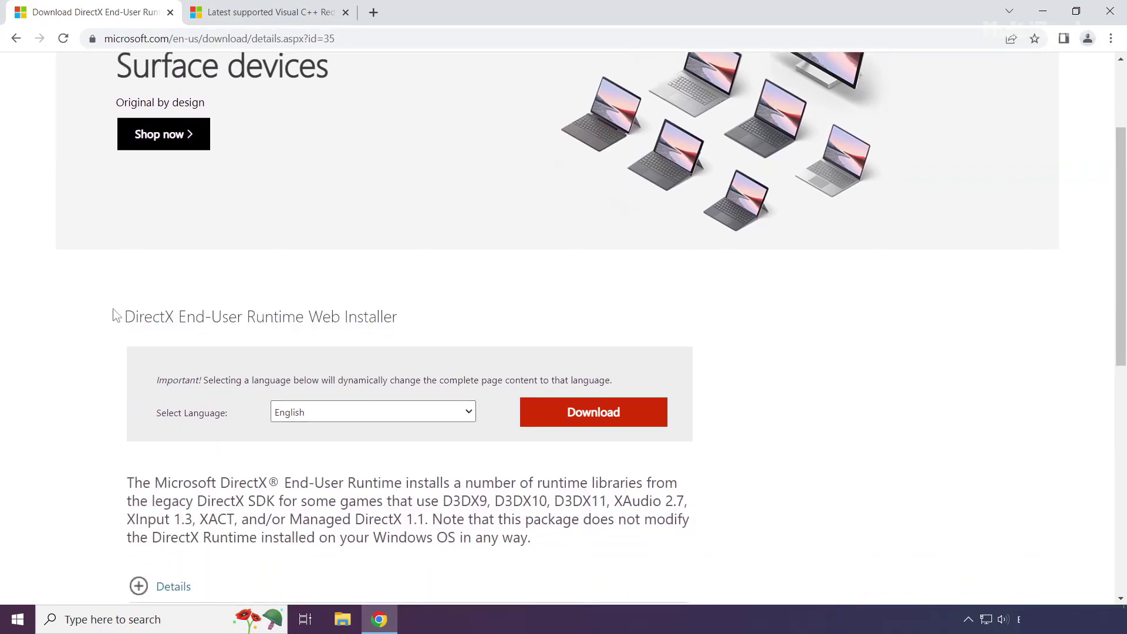
{"action": "left_click", "coordinate": [592, 420]}
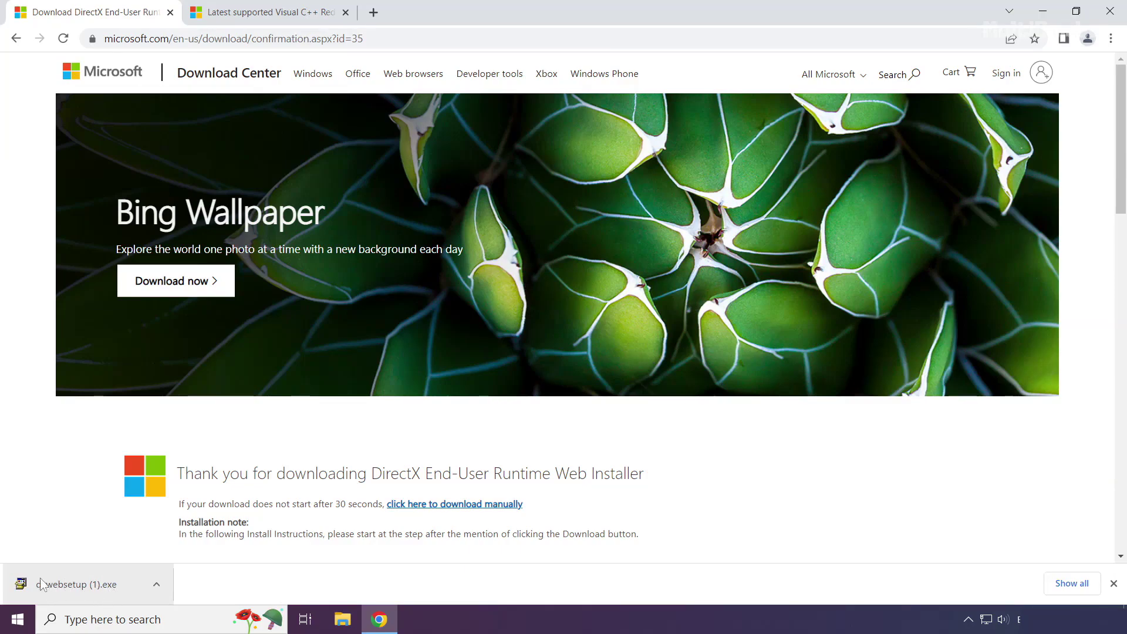
{"action": "left_click", "coordinate": [79, 585]}
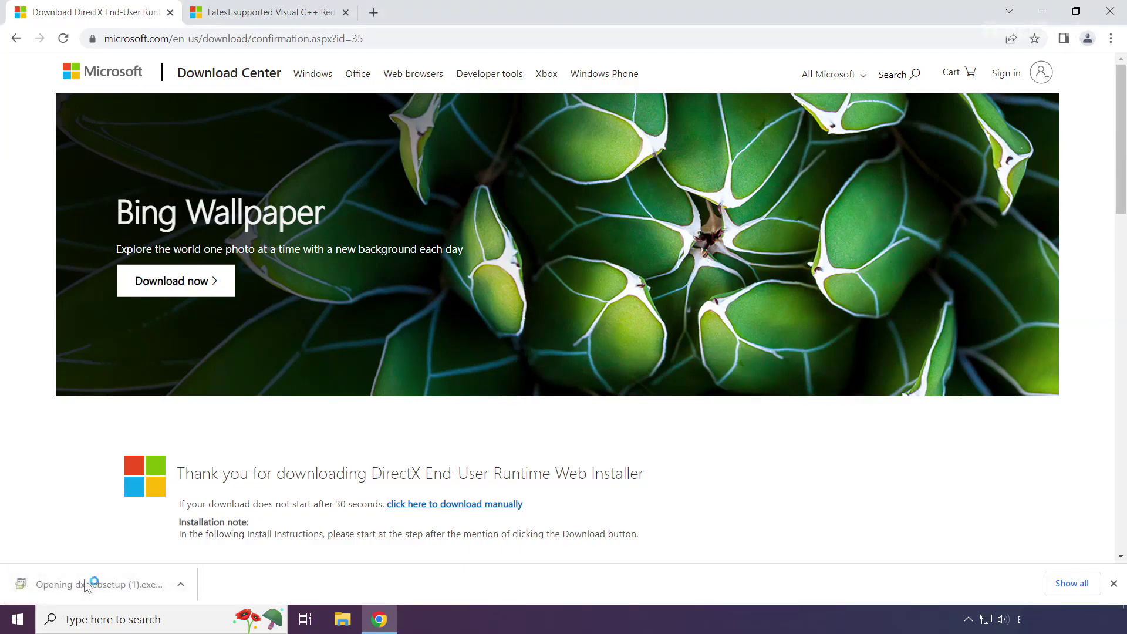
Step: Accept the DirectX license, decline the Bing Bar, and finish the setup wizard
{"action": "left_click_drag", "start_coordinate": [226, 51], "coordinate": [551, 195]}
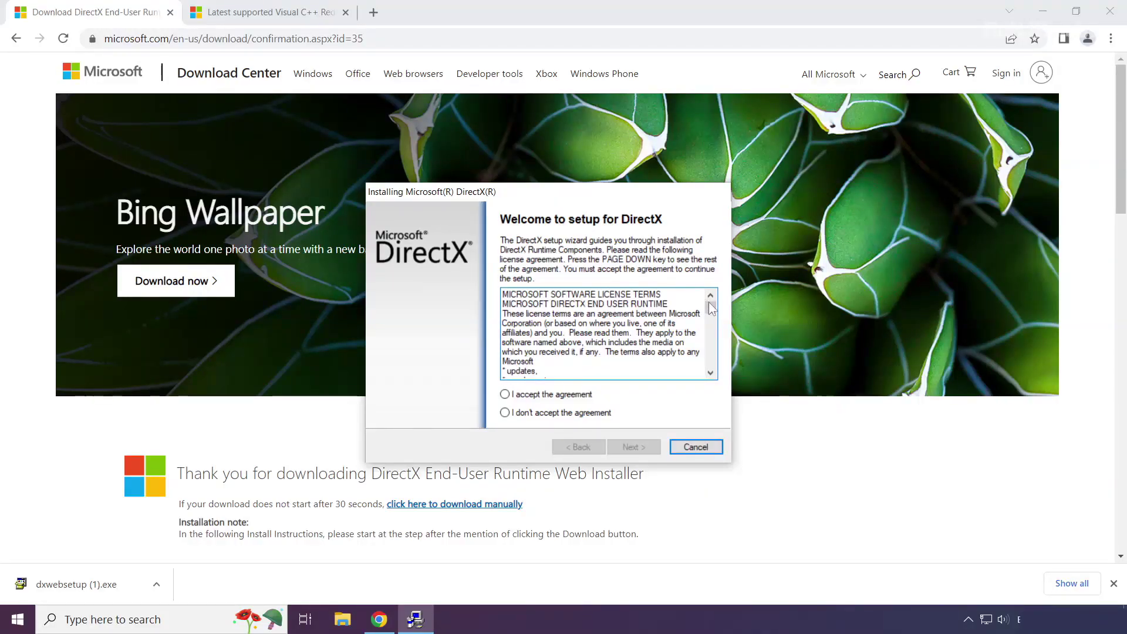
{"action": "left_click_drag", "start_coordinate": [711, 306], "coordinate": [712, 368]}
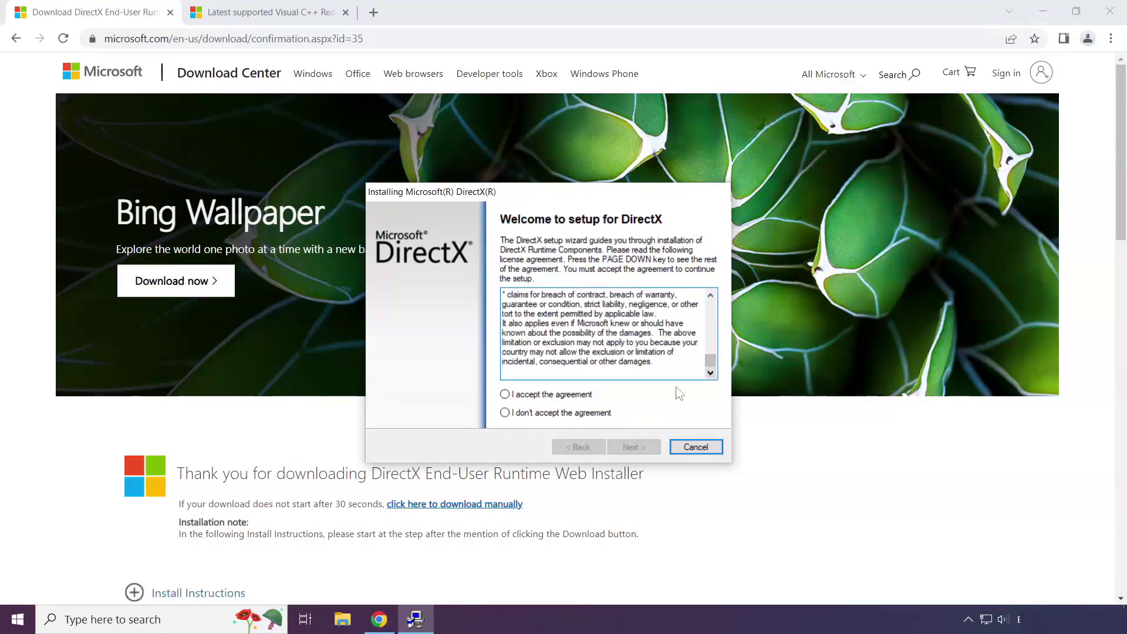
{"action": "left_click", "coordinate": [506, 395]}
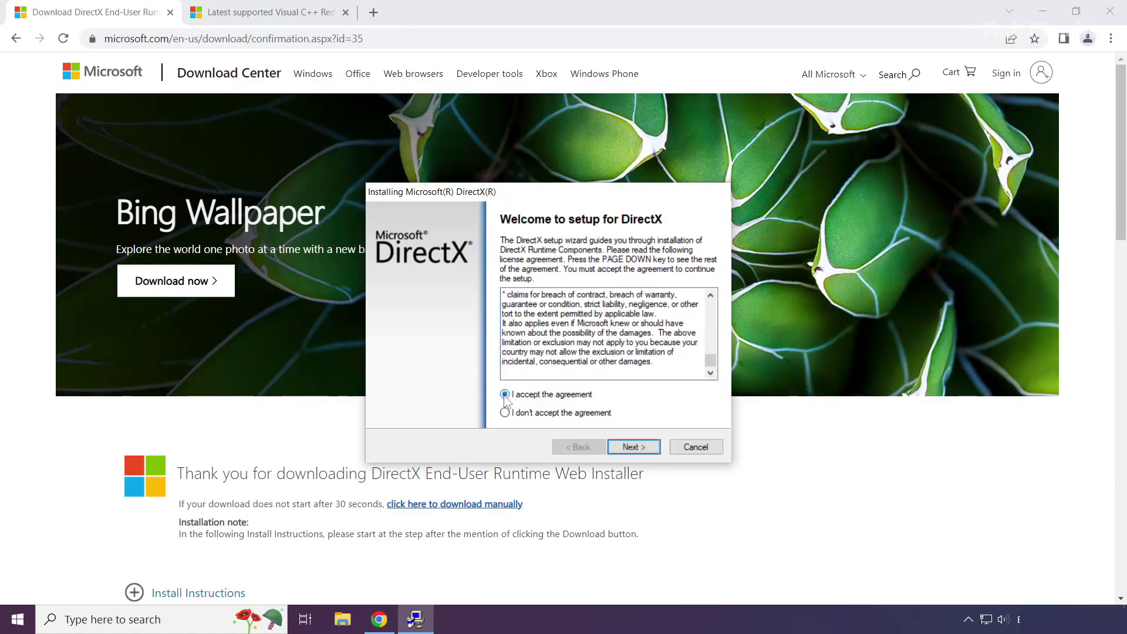
{"action": "left_click", "coordinate": [633, 447]}
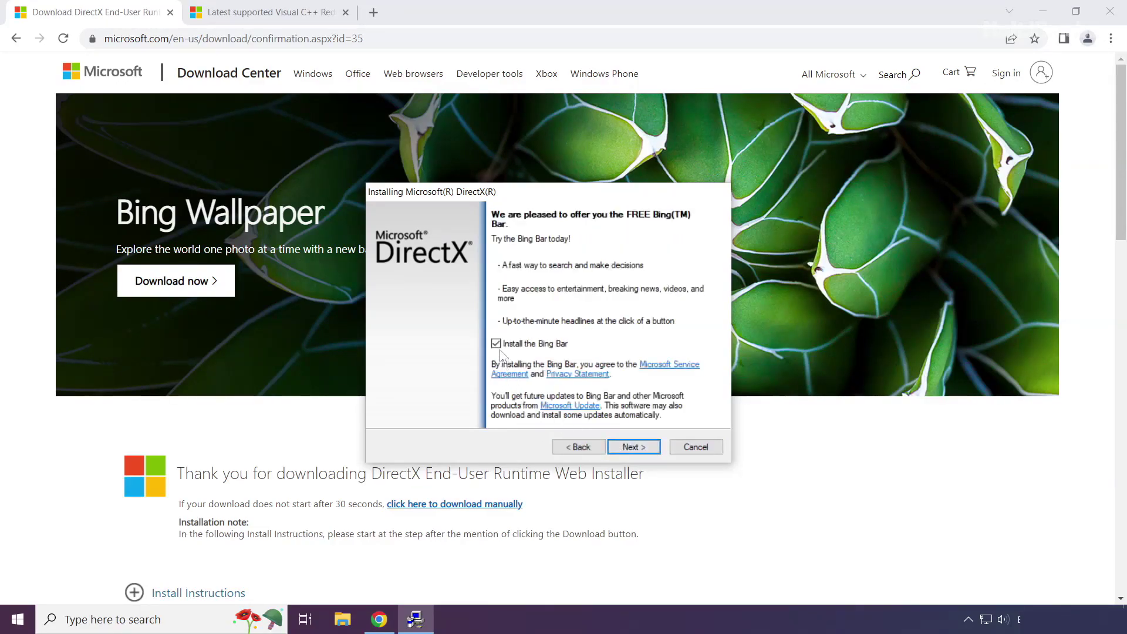
{"action": "left_click", "coordinate": [495, 344]}
{"action": "left_click", "coordinate": [632, 447]}
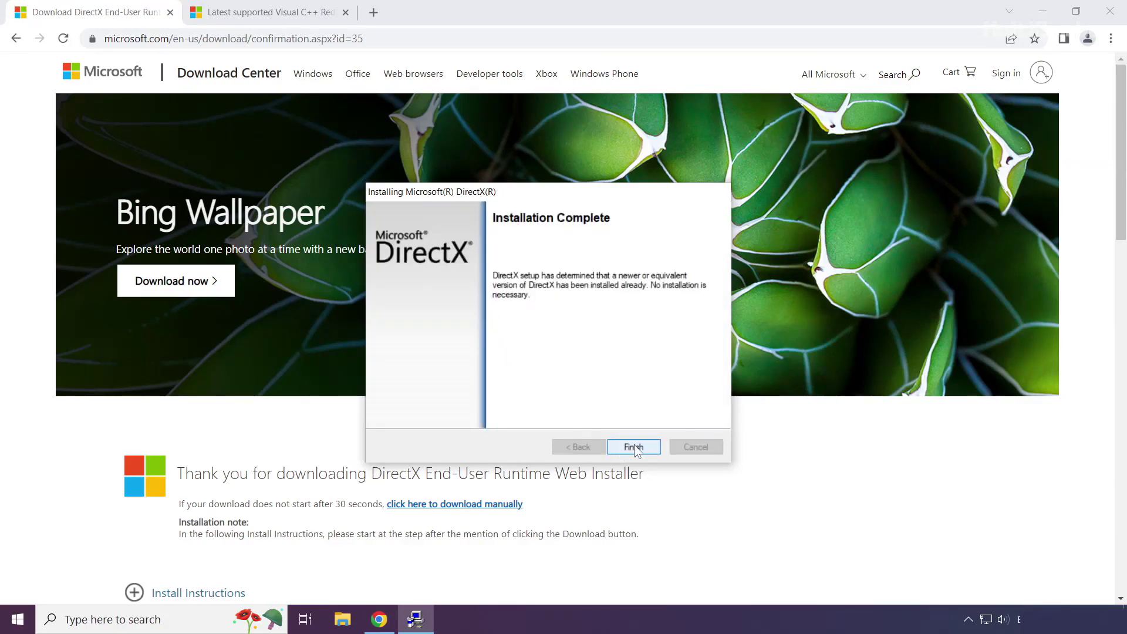
{"action": "left_click", "coordinate": [634, 446]}
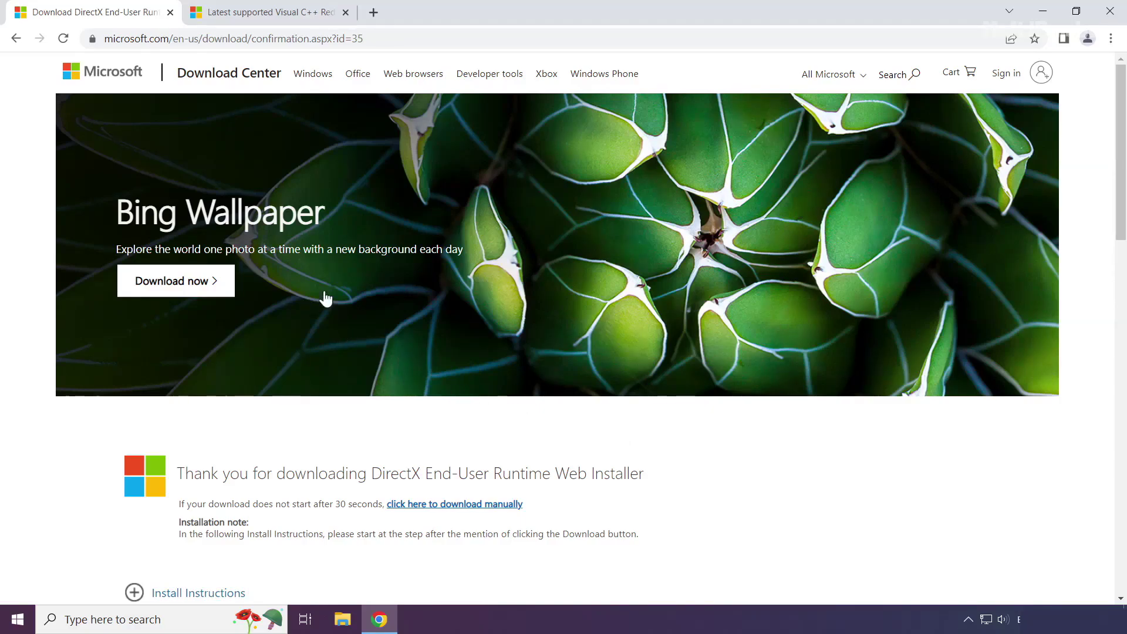
Step: Close the DirectX tab and highlight the article title and Visual Studio 2015-2022 heading
{"action": "left_click", "coordinate": [170, 13]}
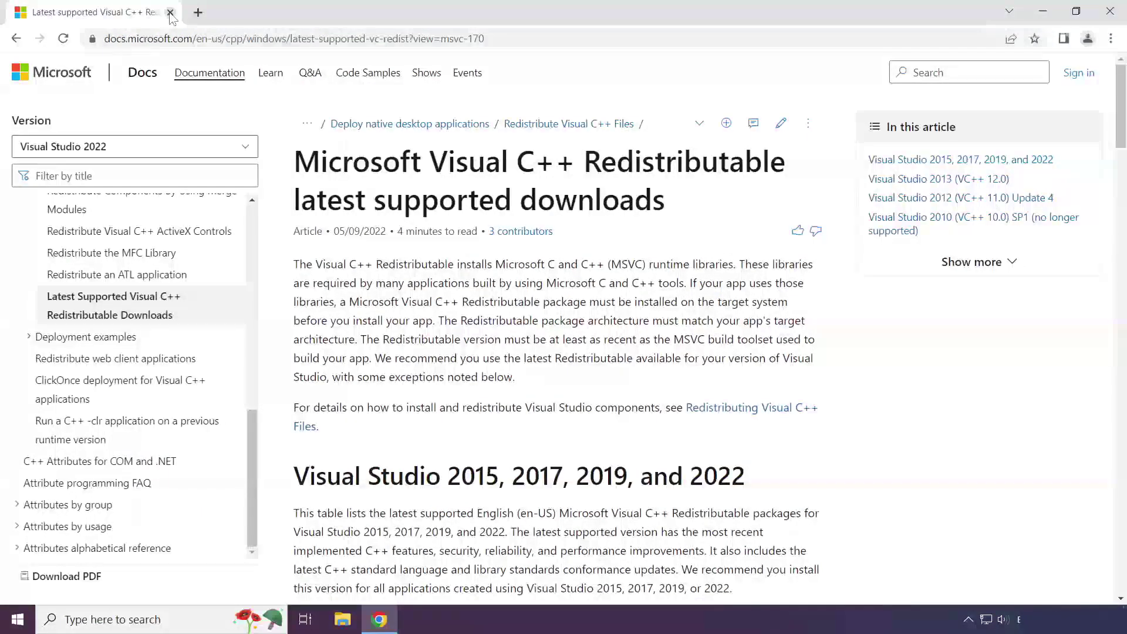
{"action": "left_click_drag", "start_coordinate": [585, 38], "coordinate": [580, 37]}
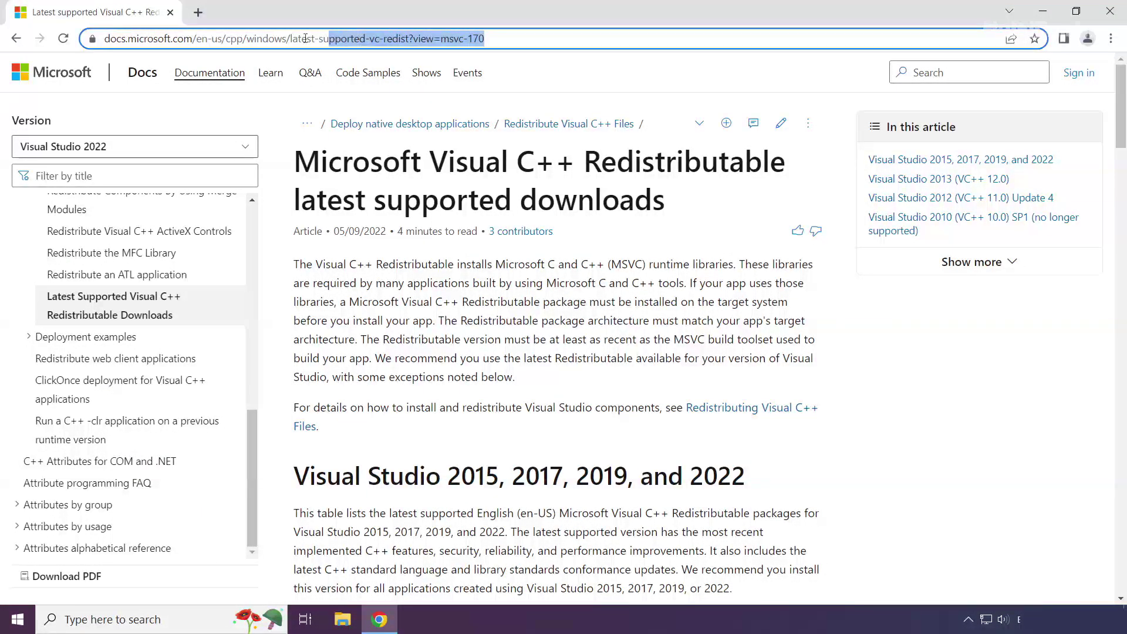
{"action": "left_click", "coordinate": [411, 111]}
{"action": "left_click_drag", "start_coordinate": [295, 167], "coordinate": [576, 167]}
{"action": "left_click", "coordinate": [304, 440]}
{"action": "left_click_drag", "start_coordinate": [294, 475], "coordinate": [769, 472]}
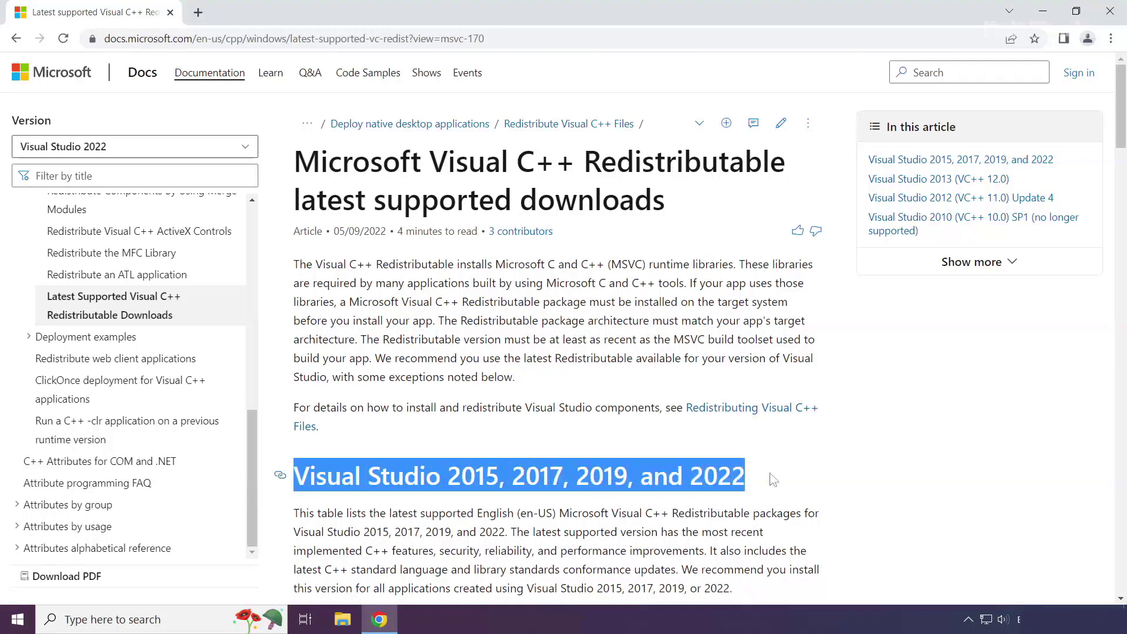
{"action": "left_click", "coordinate": [640, 479]}
{"action": "scroll", "coordinate": [616, 458], "scroll_direction": "down", "scroll_amount": 2}
{"action": "scroll", "coordinate": [565, 451], "scroll_direction": "down", "scroll_amount": 1}
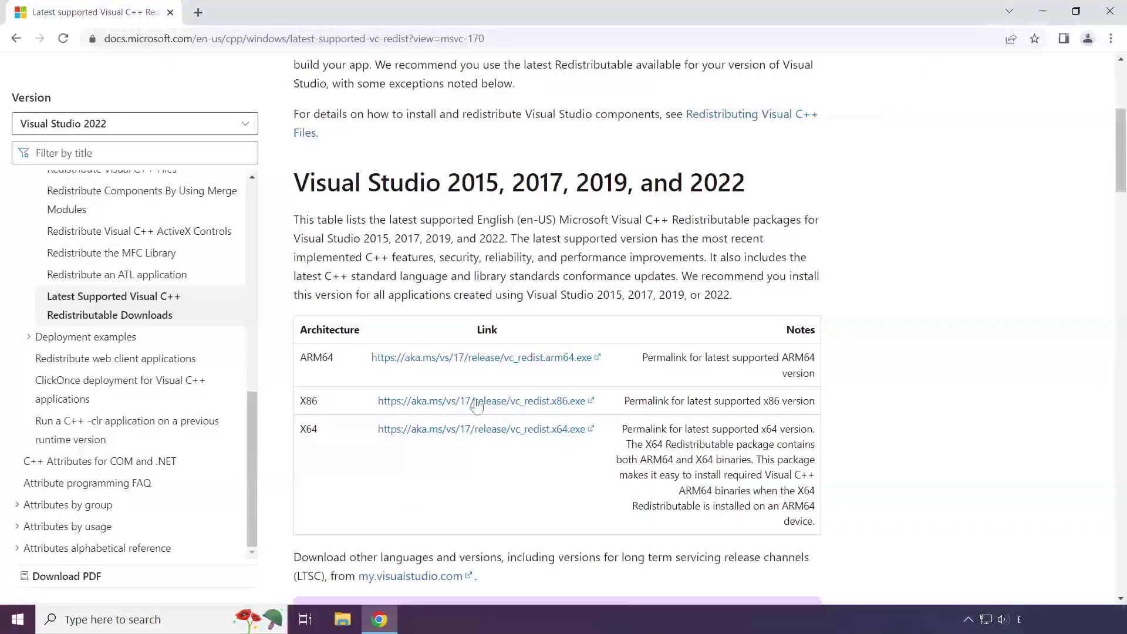
Step: Download the ARM64, X86 and X64 vc_redist installers from the download table
{"action": "left_click_drag", "start_coordinate": [299, 353], "coordinate": [629, 428]}
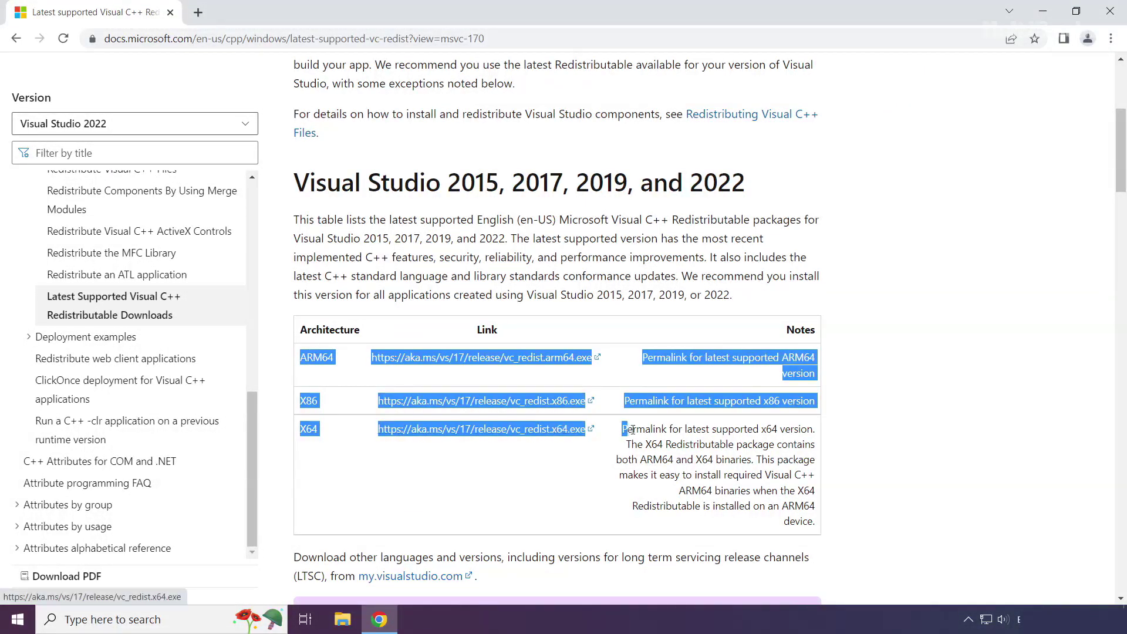
{"action": "left_click", "coordinate": [629, 428]}
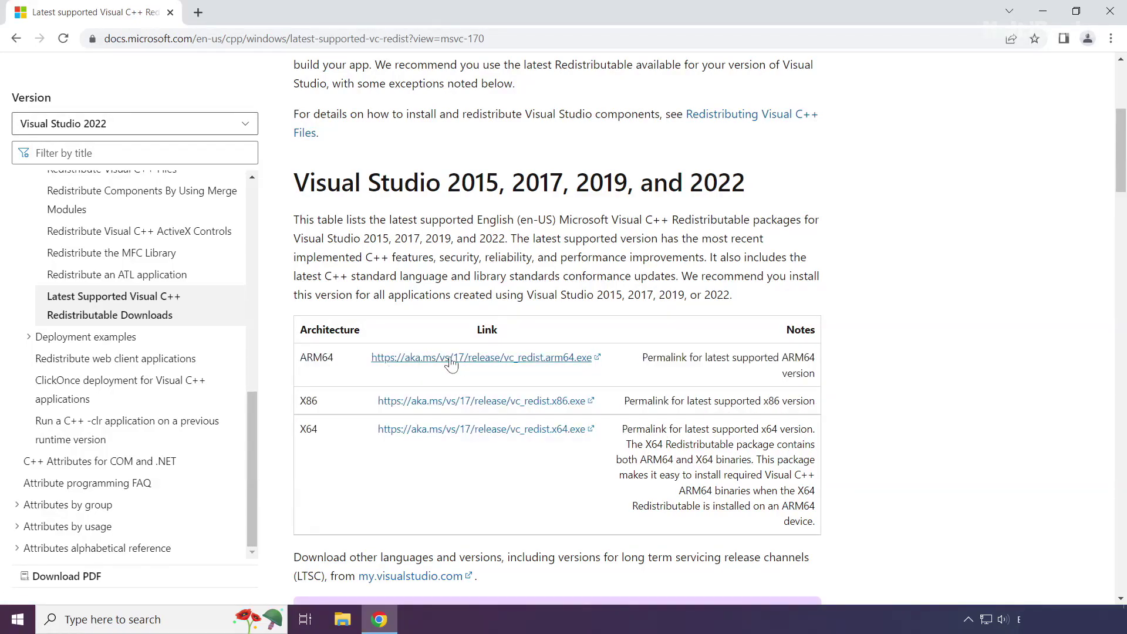
{"action": "left_click", "coordinate": [451, 359]}
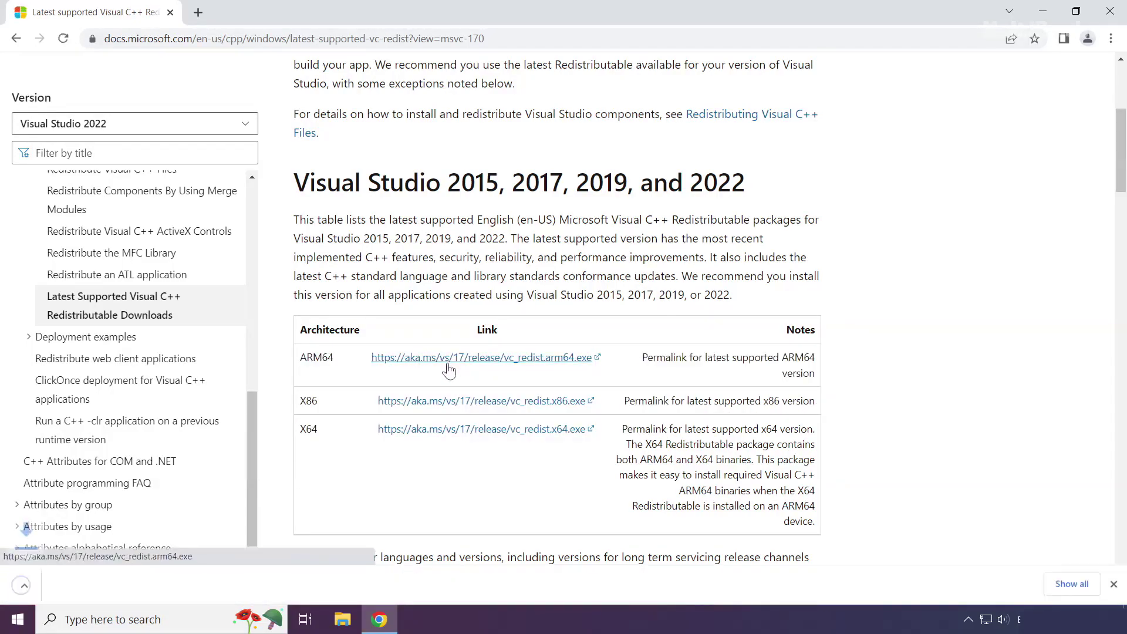
{"action": "left_click", "coordinate": [452, 401]}
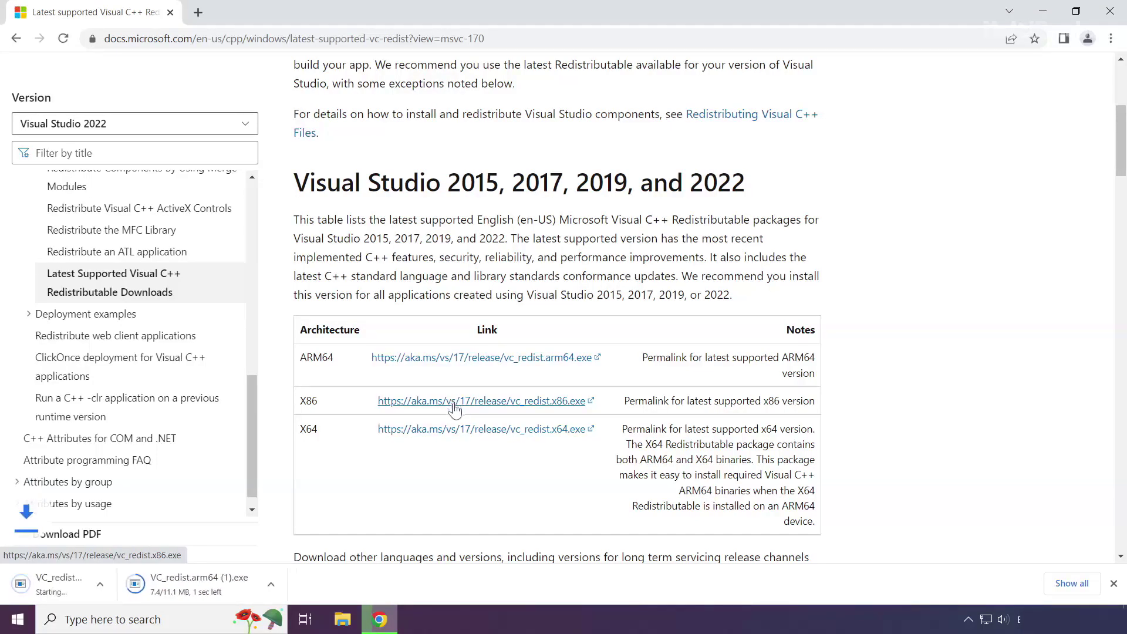
{"action": "left_click", "coordinate": [441, 431]}
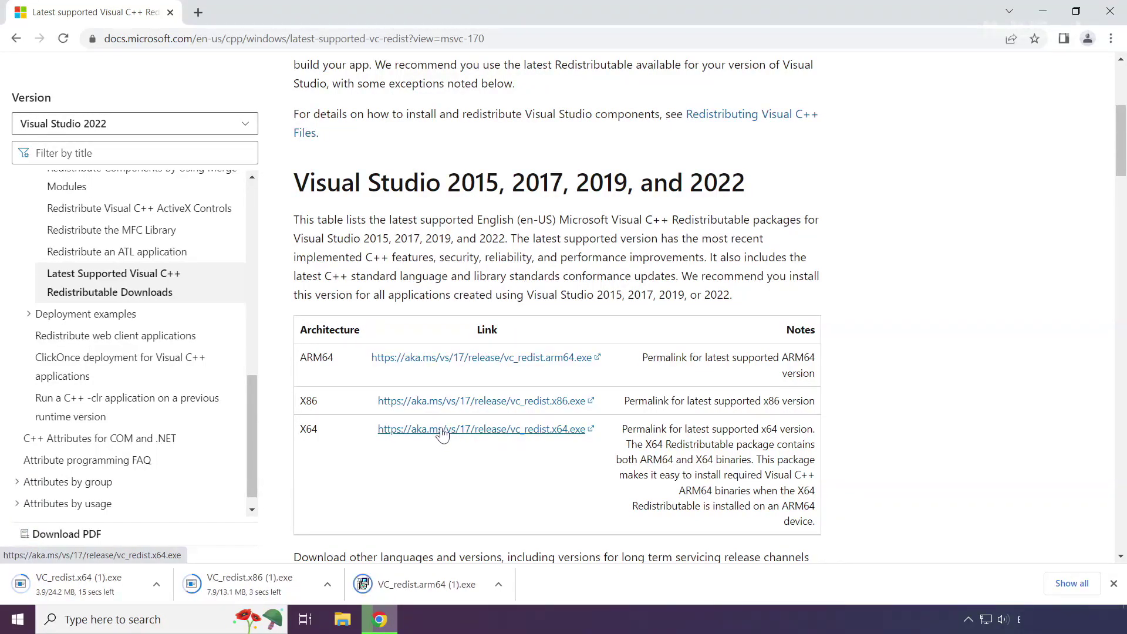
Step: Run VC_redist.arm64, agree to its license terms and start the installation
{"action": "left_click", "coordinate": [437, 589]}
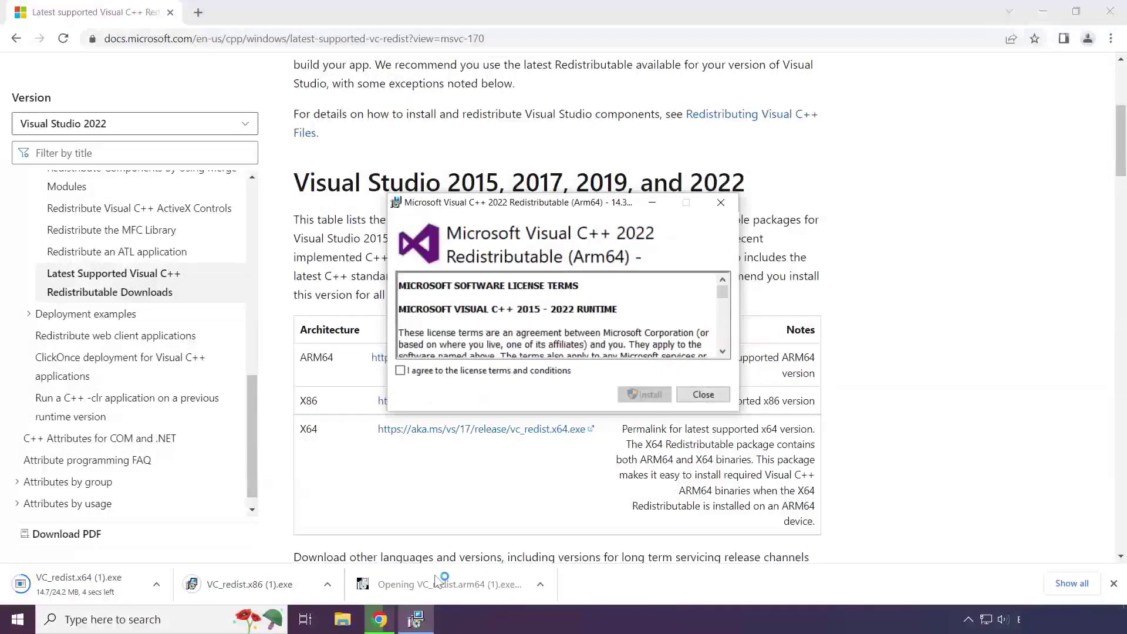
{"action": "left_click_drag", "start_coordinate": [722, 296], "coordinate": [720, 352]}
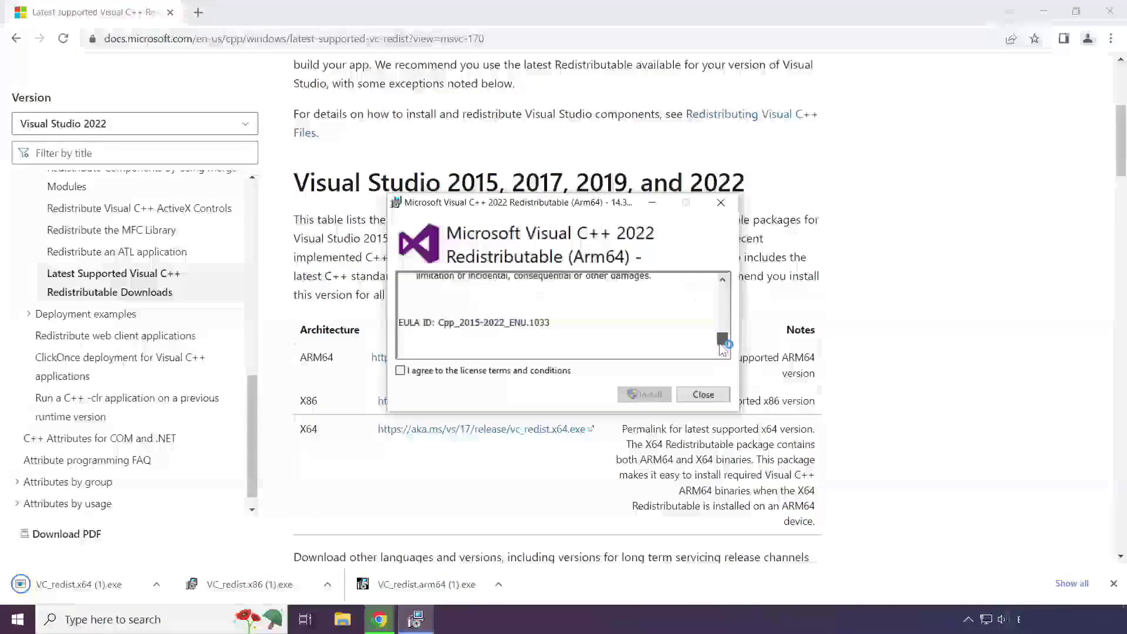
{"action": "left_click", "coordinate": [401, 371]}
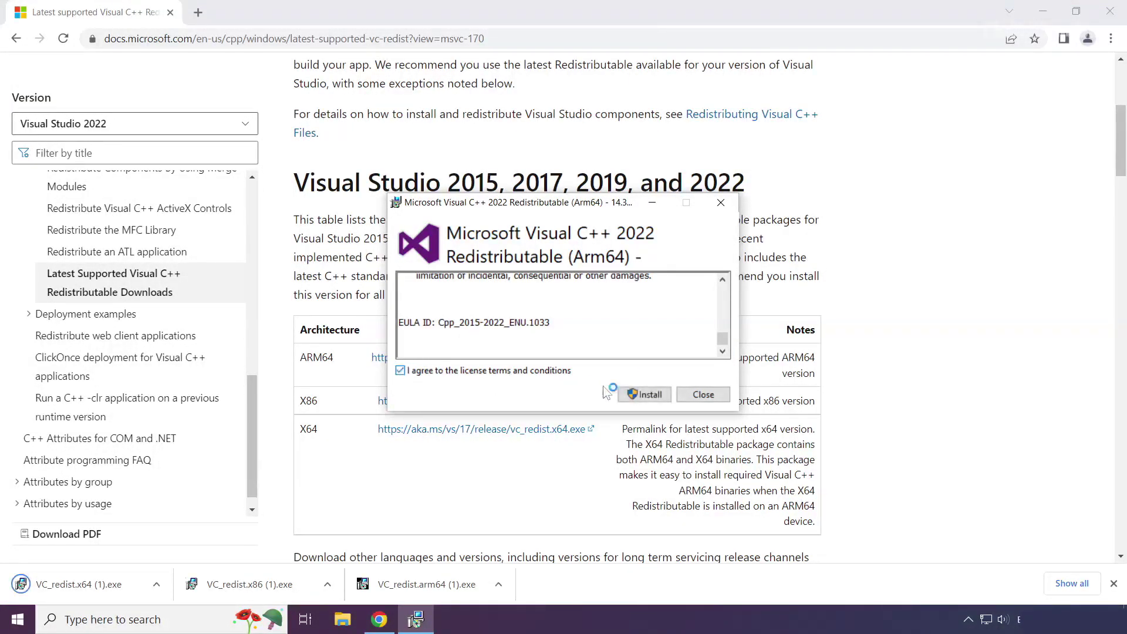
{"action": "left_click", "coordinate": [644, 395]}
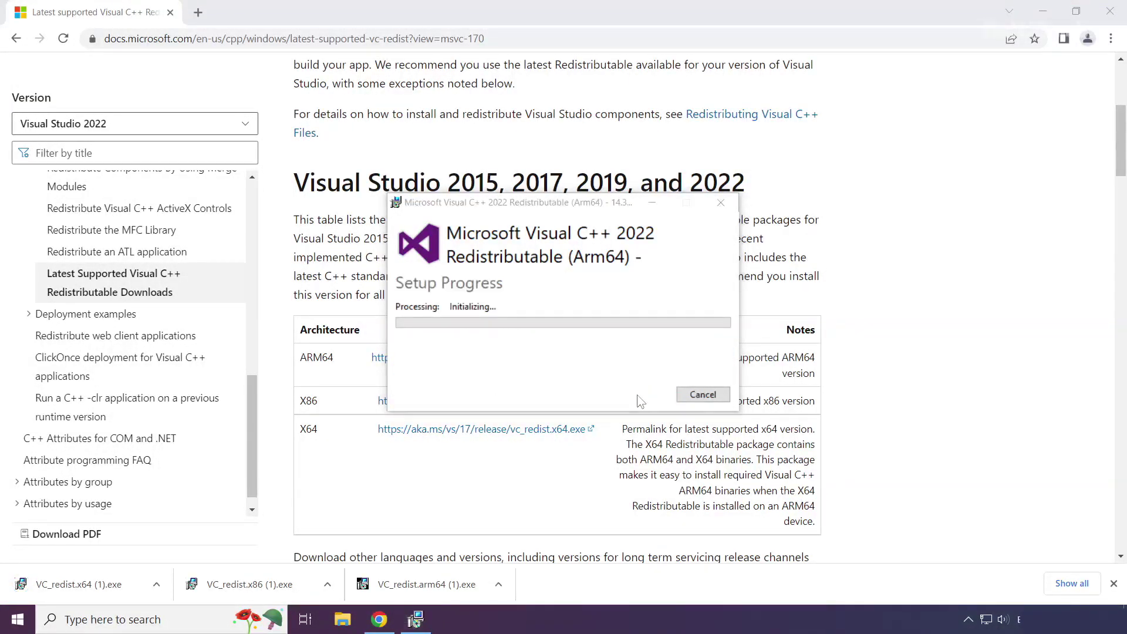
Step: Install the x86 Visual C++ 2015-2022 Redistributable from VC_redist.x86, accepting the license and closing without restart
{"action": "left_click", "coordinate": [253, 578]}
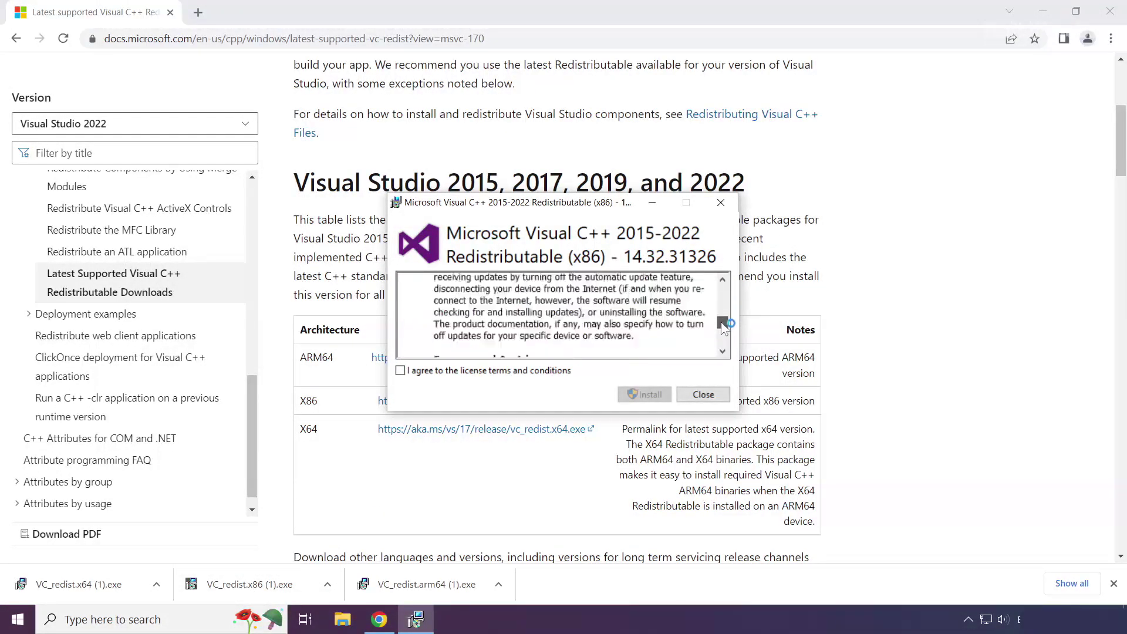
{"action": "left_click_drag", "start_coordinate": [724, 327], "coordinate": [720, 349]}
{"action": "left_click", "coordinate": [401, 370]}
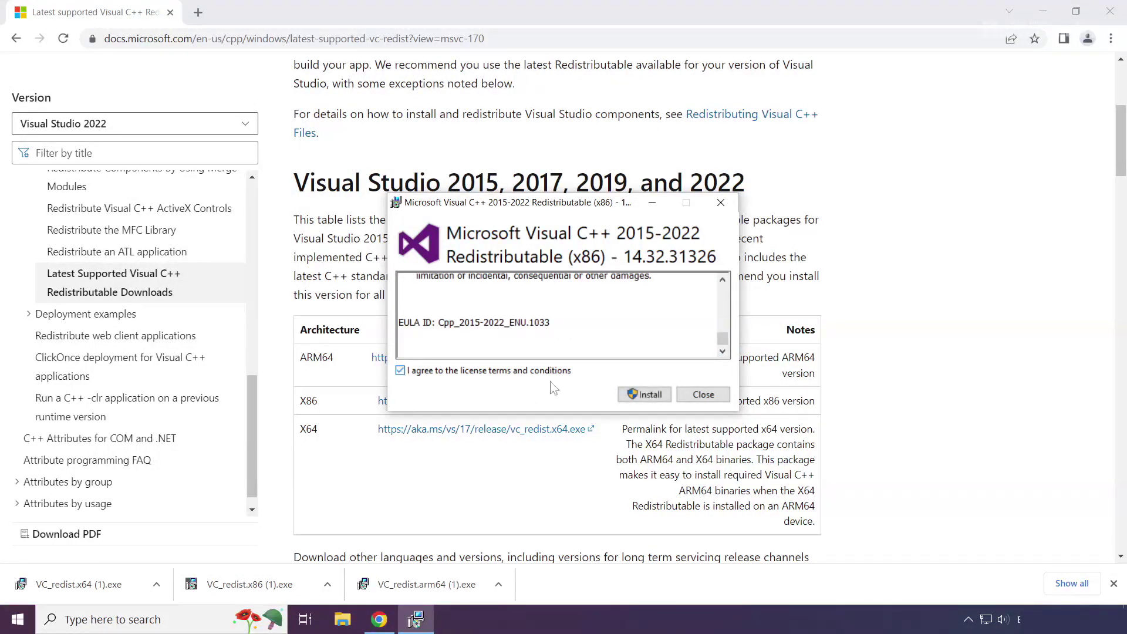
{"action": "left_click", "coordinate": [647, 395]}
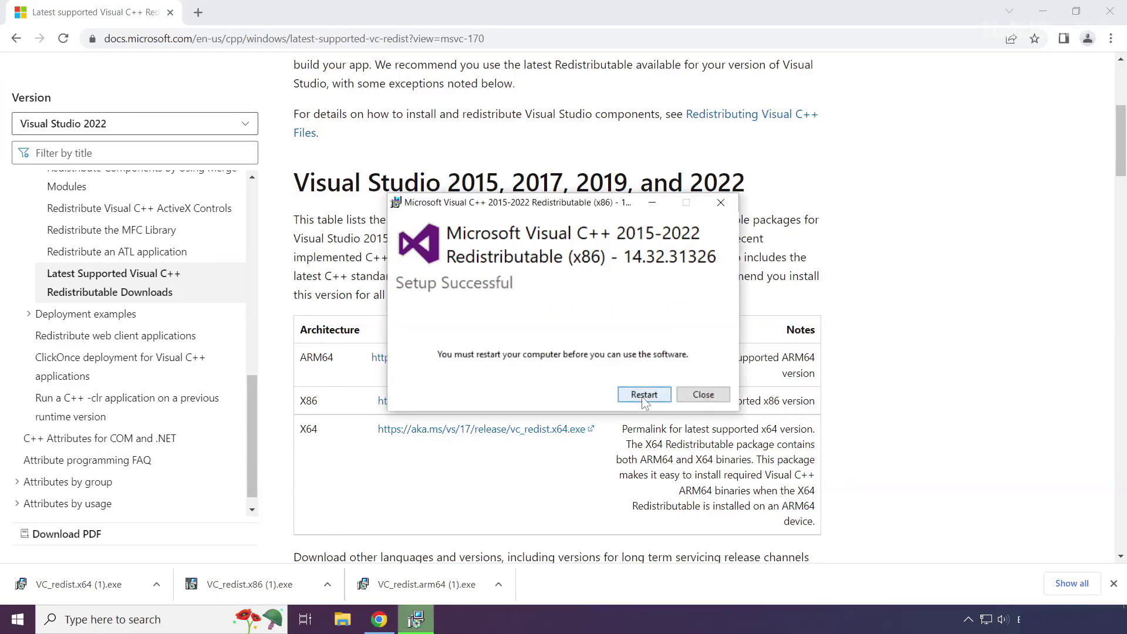
{"action": "left_click", "coordinate": [704, 397]}
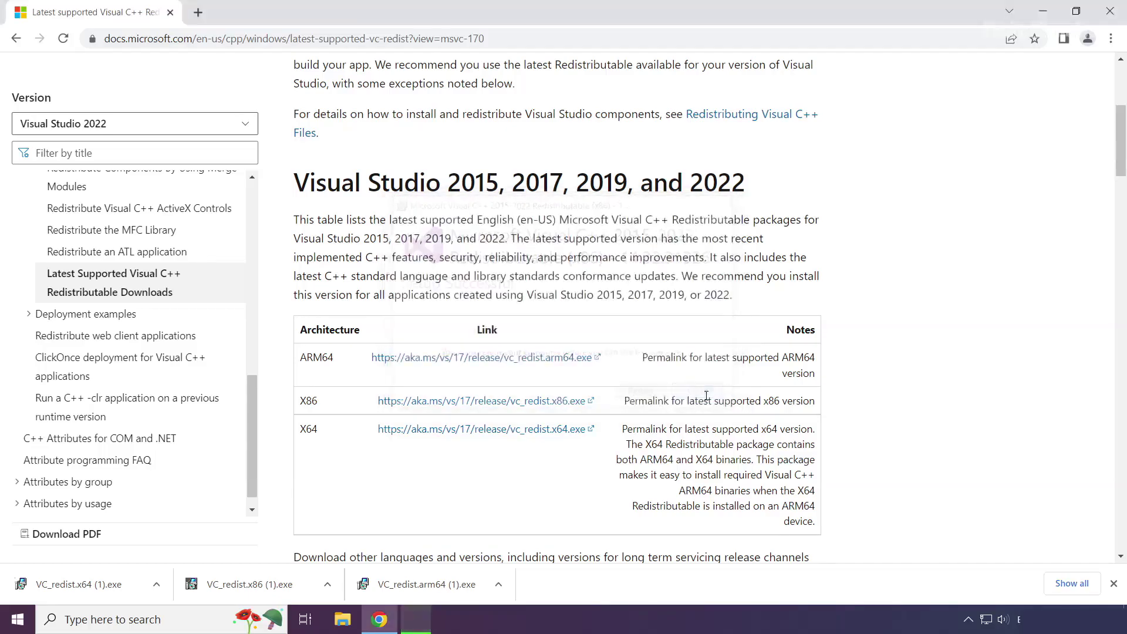
Step: Install the x64 Visual C++ 2015-2022 Redistributable from VC_redist.x64, accepting the license and closing without restart
{"action": "left_click", "coordinate": [84, 585]}
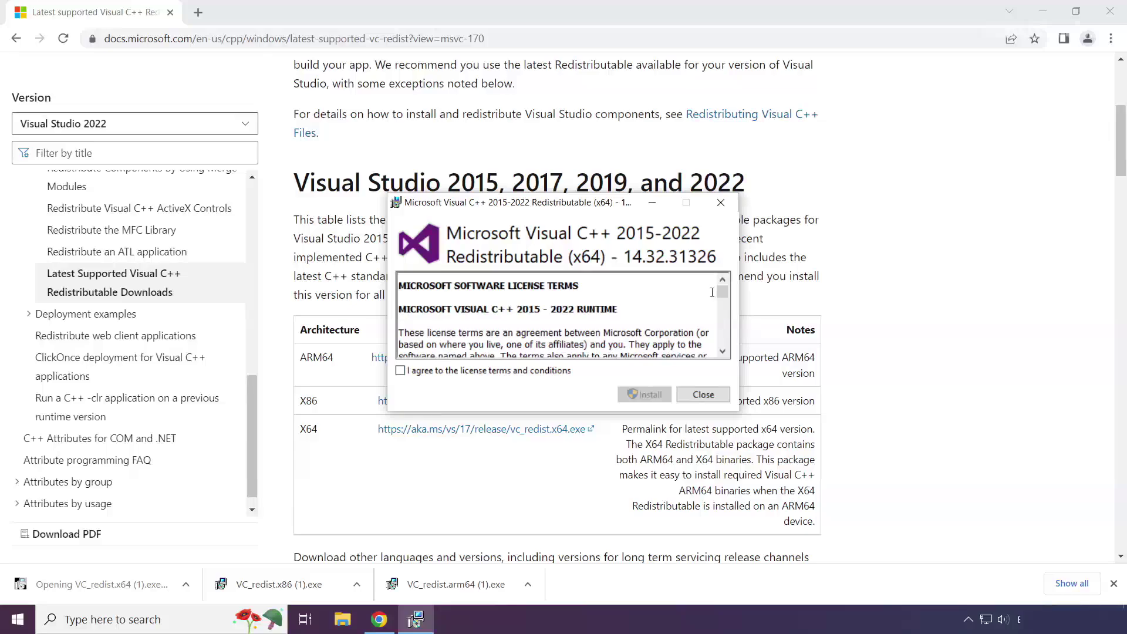
{"action": "left_click_drag", "start_coordinate": [721, 287], "coordinate": [722, 348]}
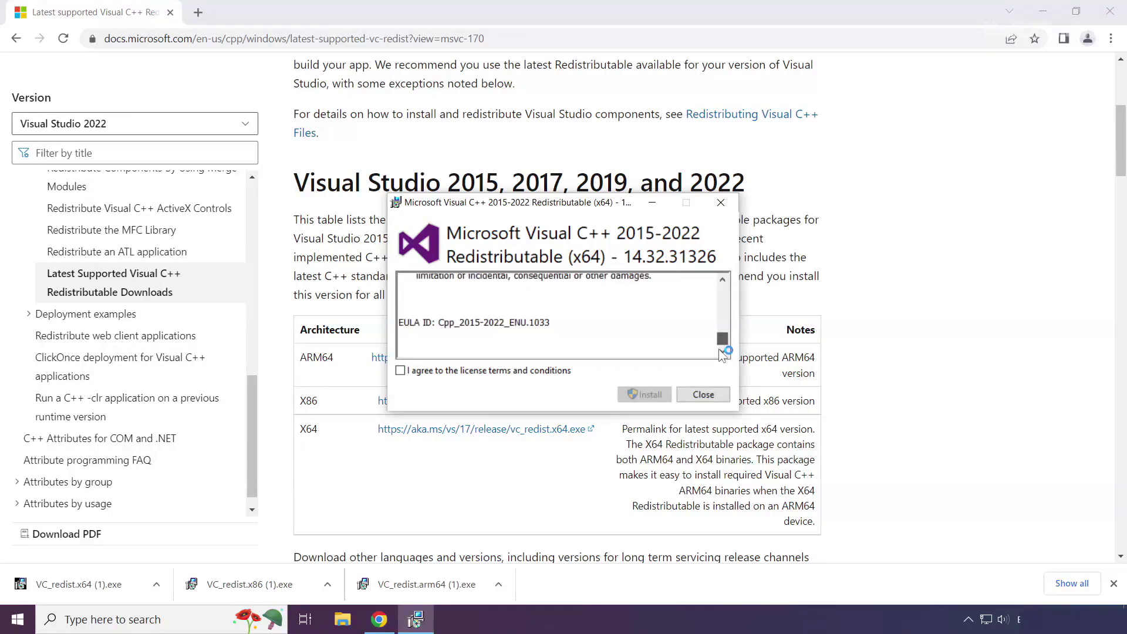
{"action": "left_click", "coordinate": [402, 370]}
{"action": "left_click", "coordinate": [650, 396]}
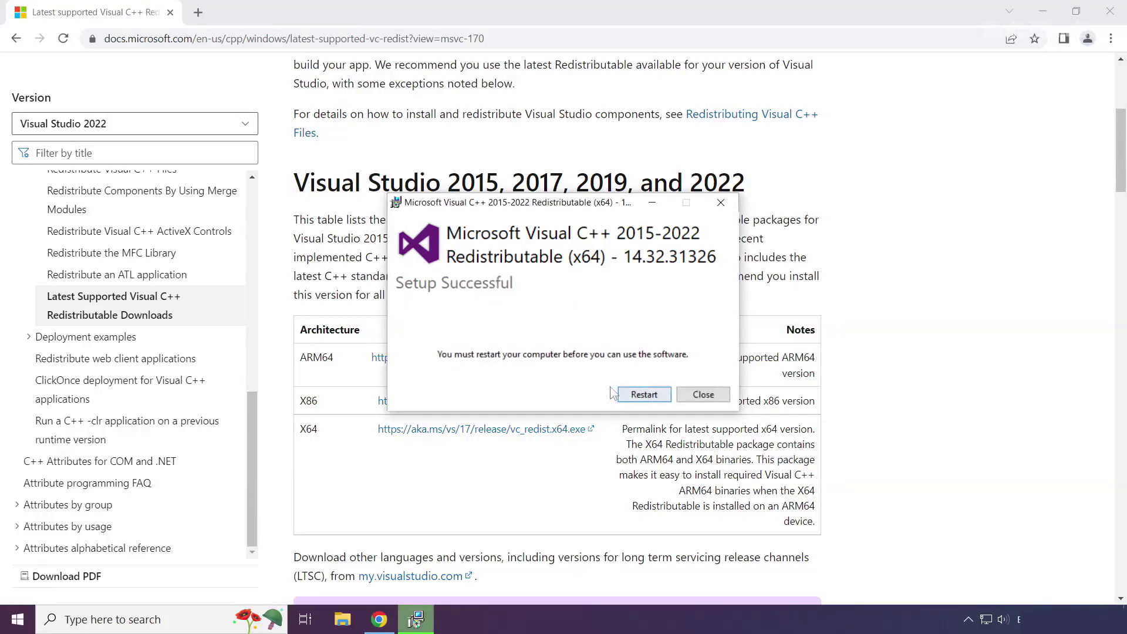
{"action": "left_click", "coordinate": [705, 396]}
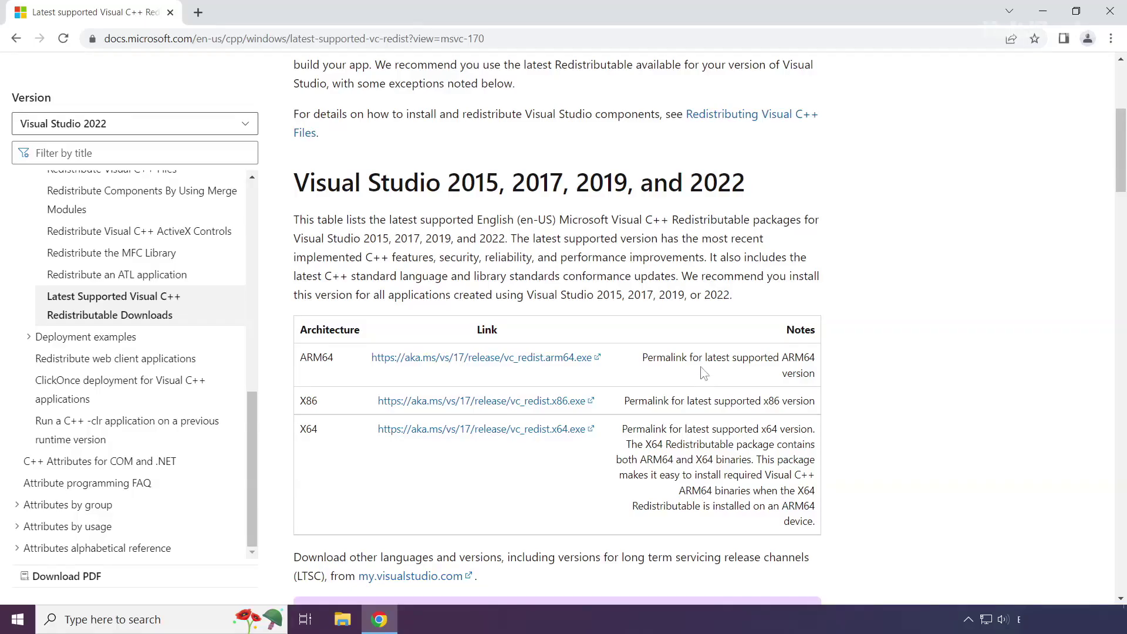
Step: Close Chrome and show the Start menu's Sleep, Shut down and Restart power options
{"action": "left_click", "coordinate": [1110, 12]}
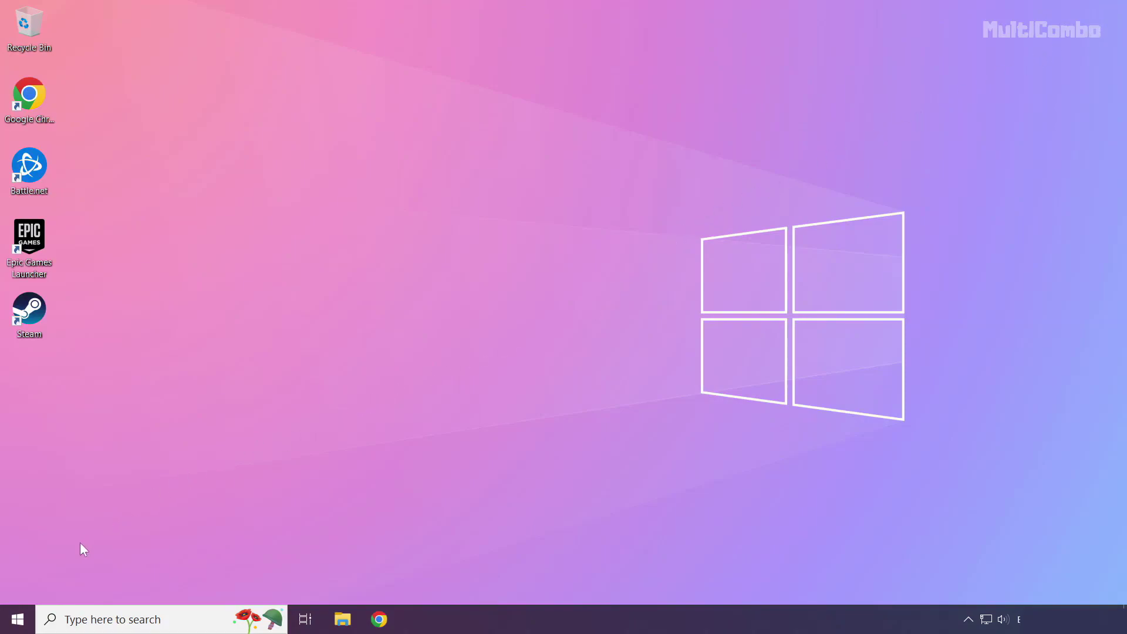
{"action": "left_click", "coordinate": [18, 621]}
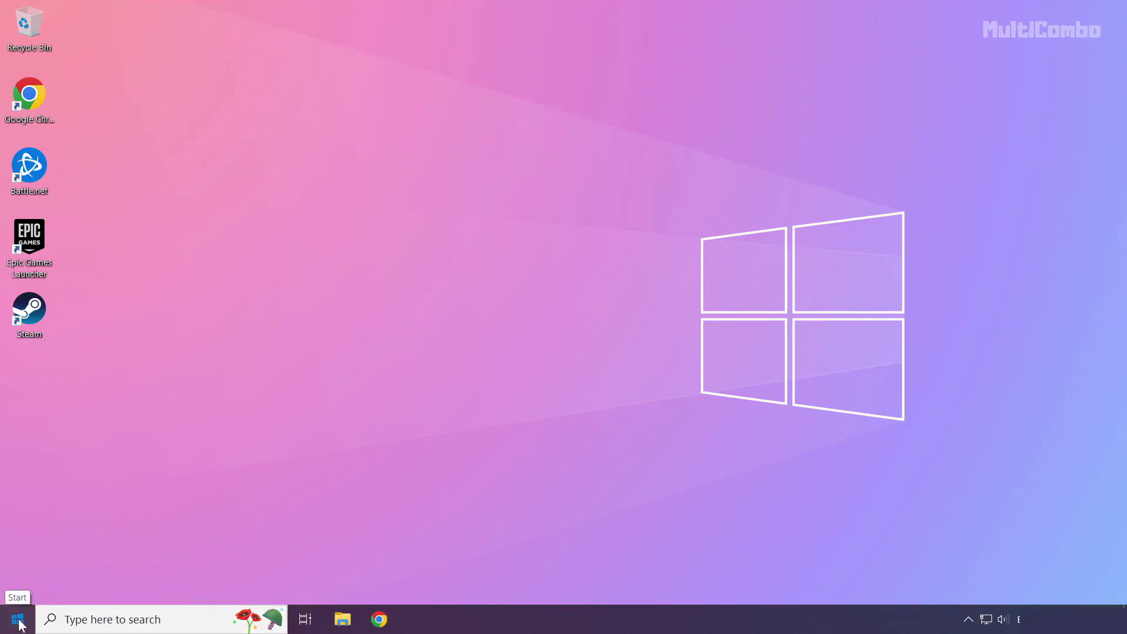
{"action": "left_click", "coordinate": [19, 590]}
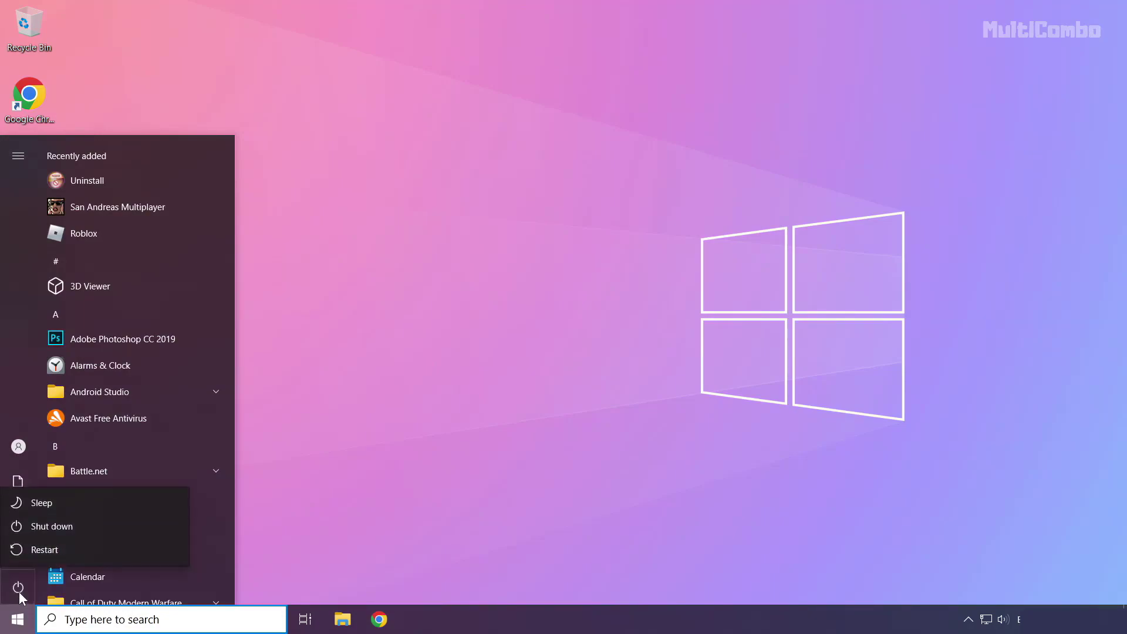